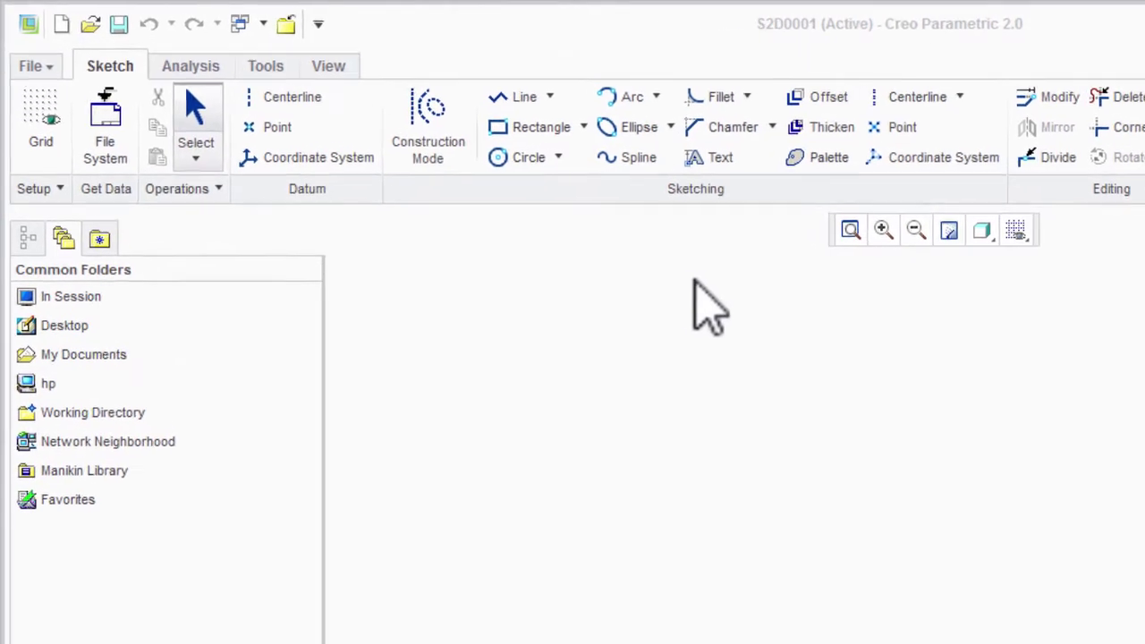
# Drop down the Ellipse options in the Sketching group of the empty S2D0001 sketch
pyautogui.click(672, 127)
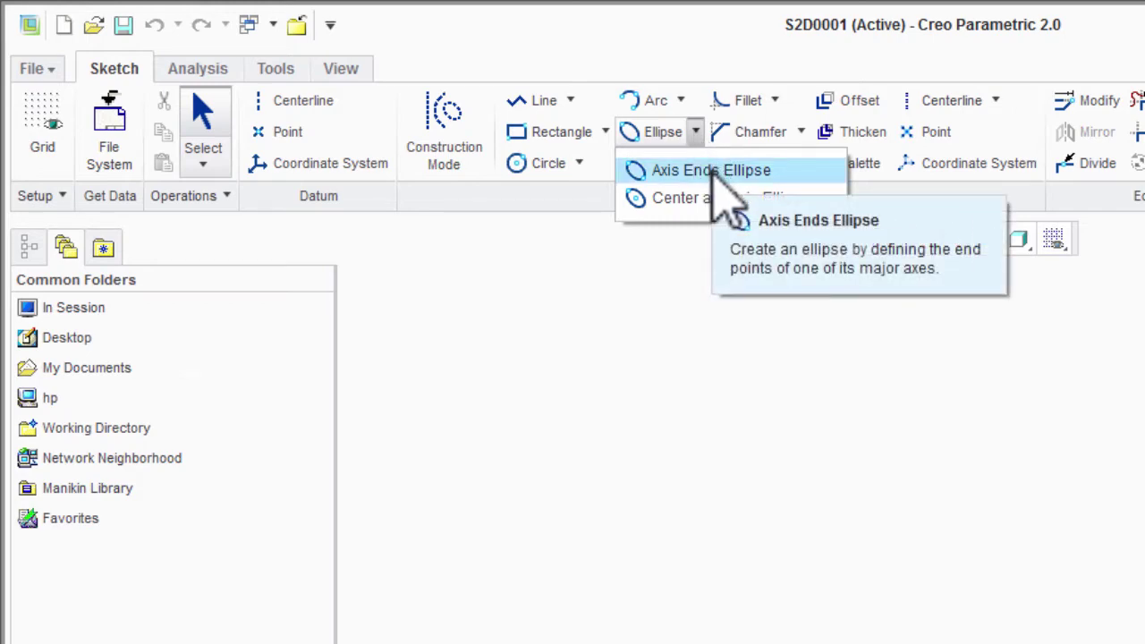
# Draw an axis-ends ellipse by picking both major-axis ends and its height
pyautogui.click(713, 170)
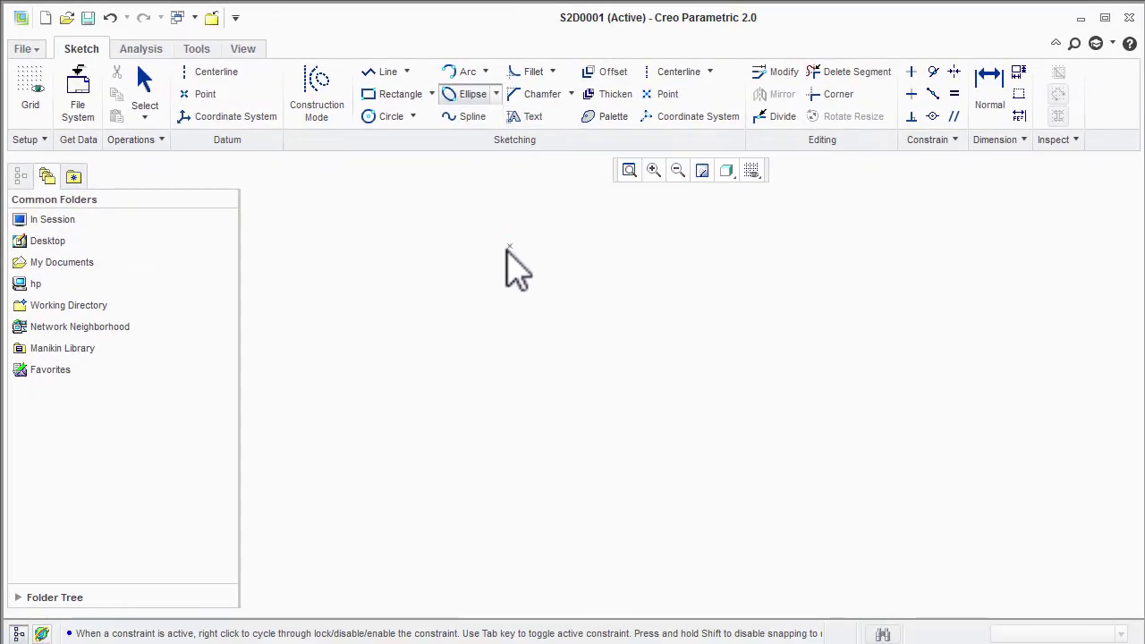
pyautogui.click(499, 257)
pyautogui.click(755, 254)
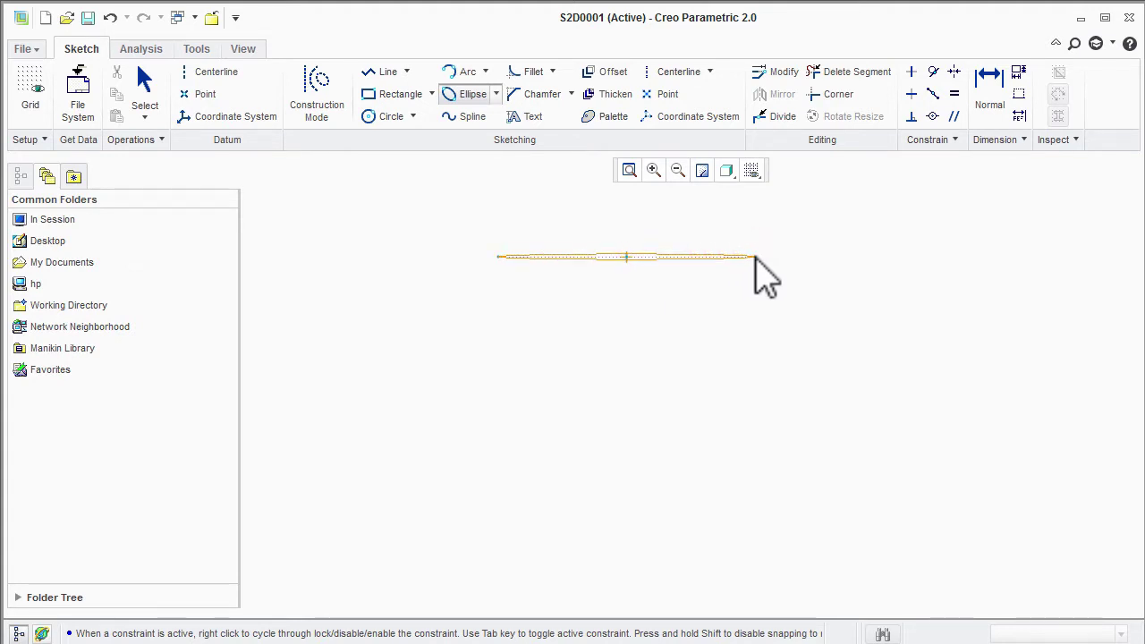
pyautogui.click(640, 324)
pyautogui.middleClick(896, 231)
# Change the ellipse width dimension to 9.00
pyautogui.doubleClick(597, 238)
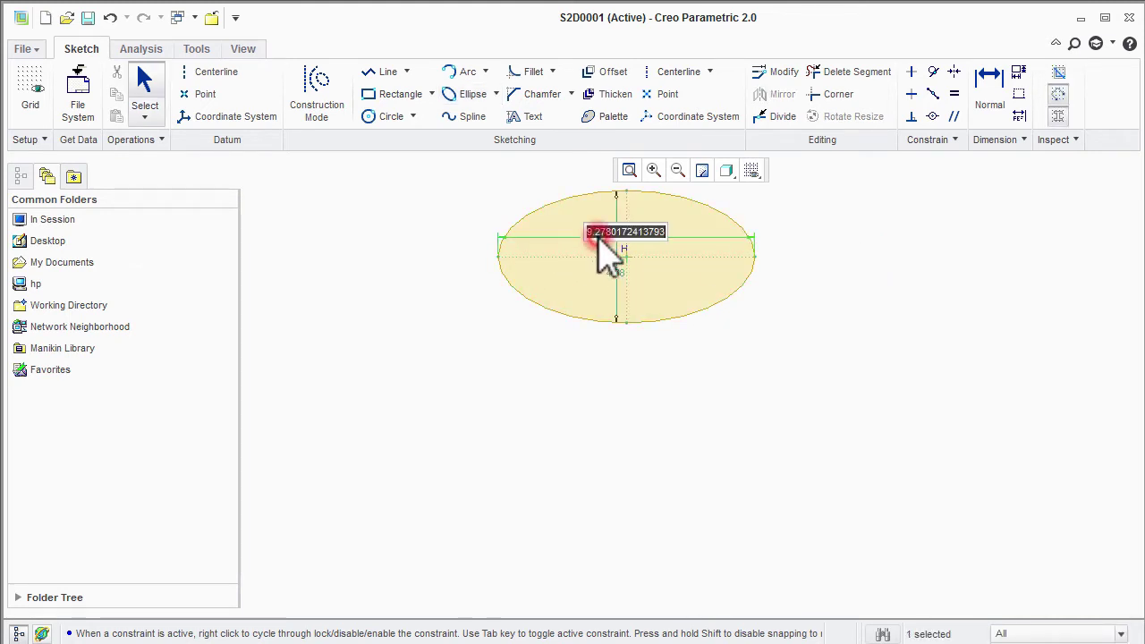
pyautogui.write('9')
pyautogui.press('Return')
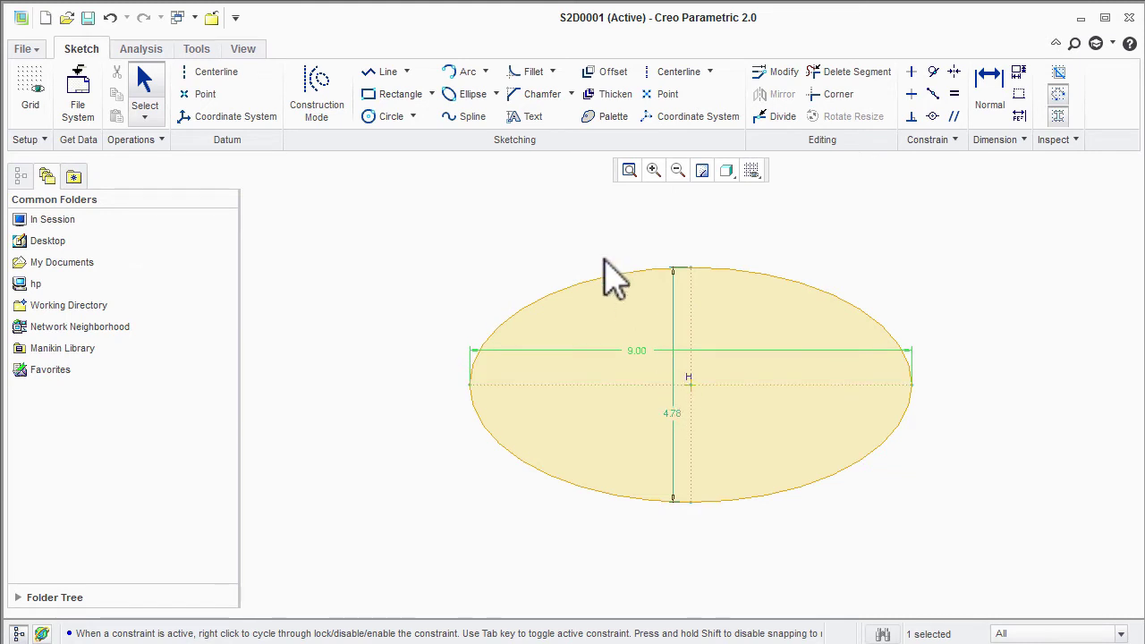
pyautogui.click(495, 94)
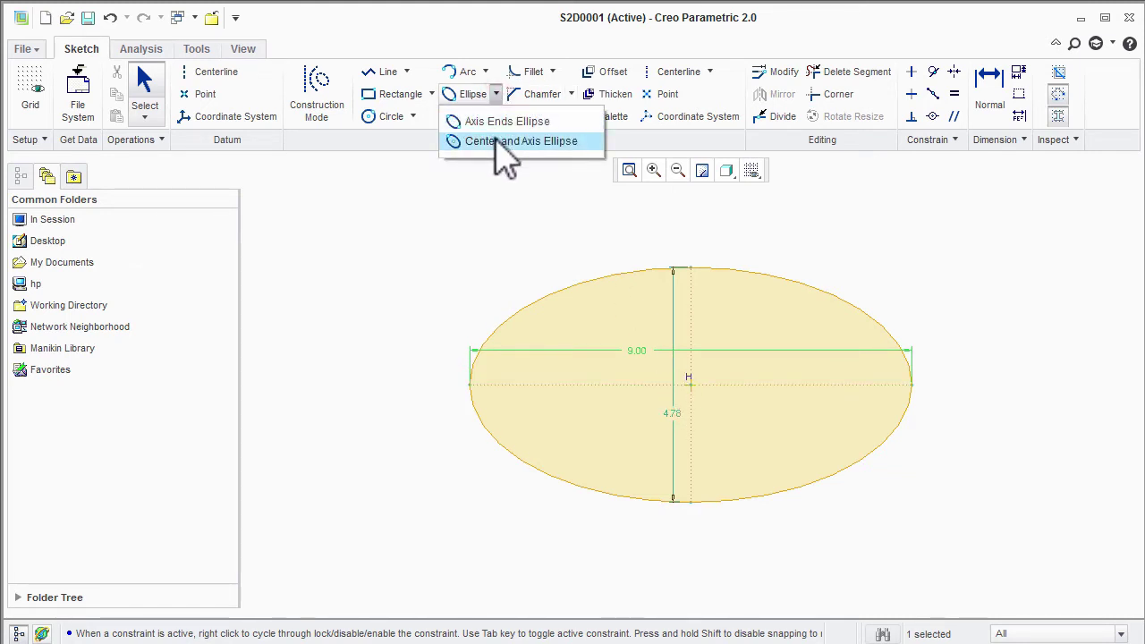
# Draw a smaller centre-and-axis ellipse right of the first, then refit the view to both
pyautogui.click(497, 143)
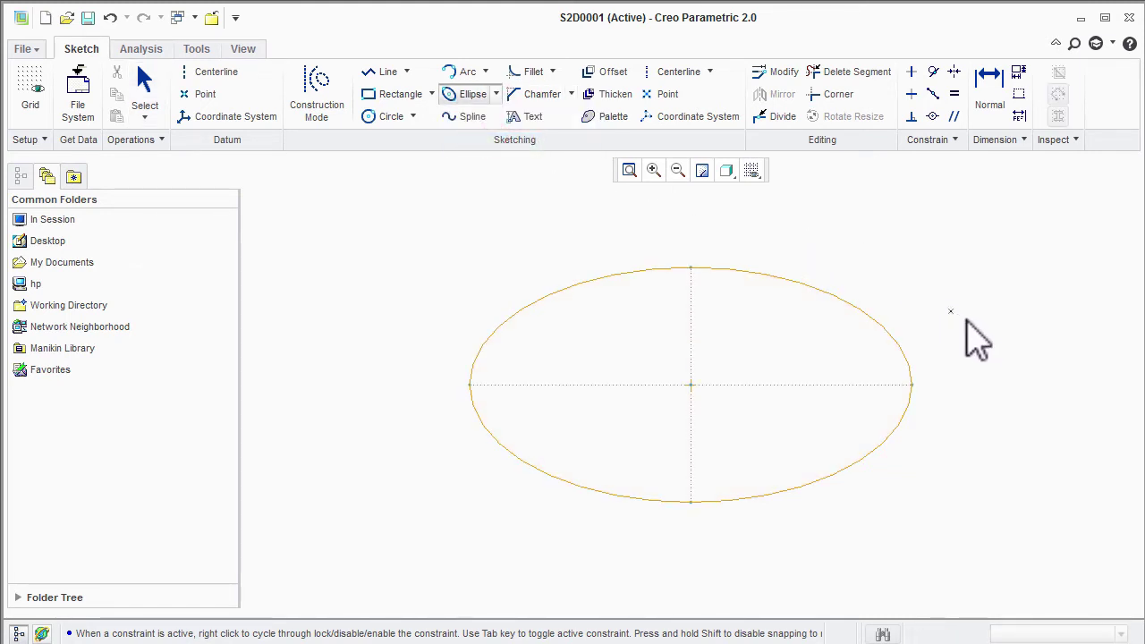
pyautogui.moveTo(975, 327); pyautogui.dragTo(716, 320, button='middle')
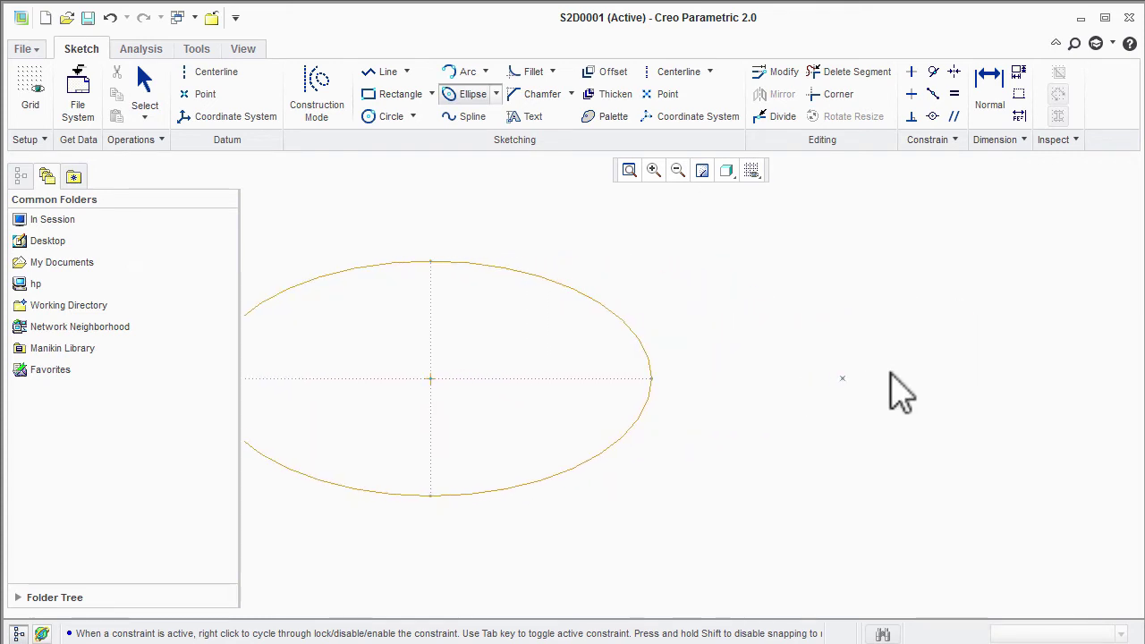
pyautogui.click(967, 379)
pyautogui.click(802, 379)
pyautogui.click(965, 297)
pyautogui.middleClick(967, 274)
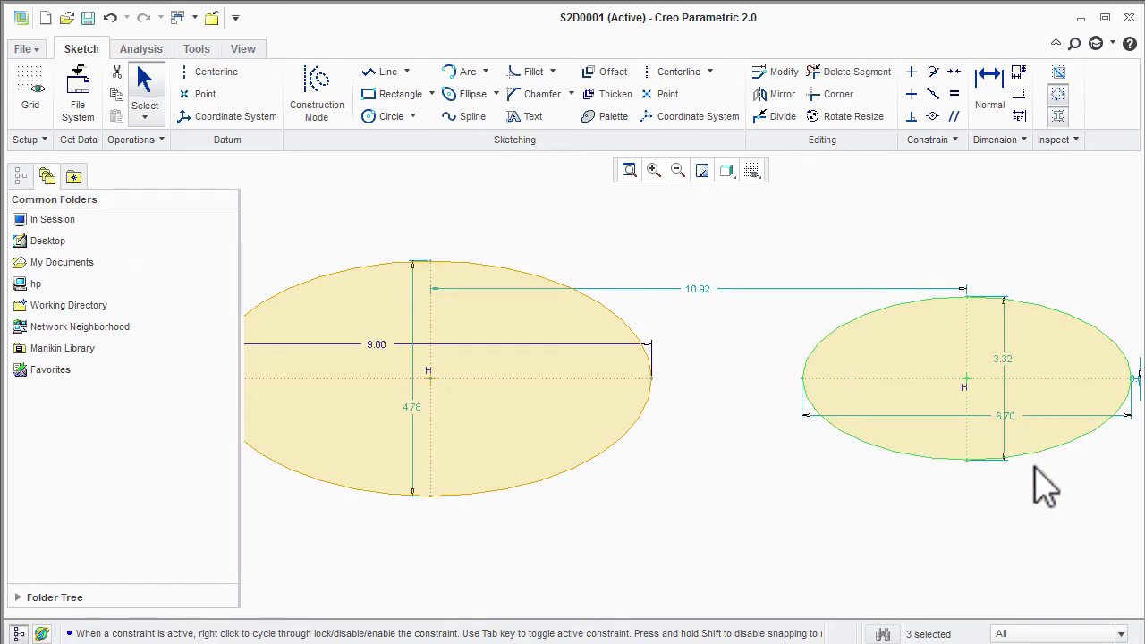
pyautogui.moveTo(1009, 516); pyautogui.dragTo(892, 499, button='middle')
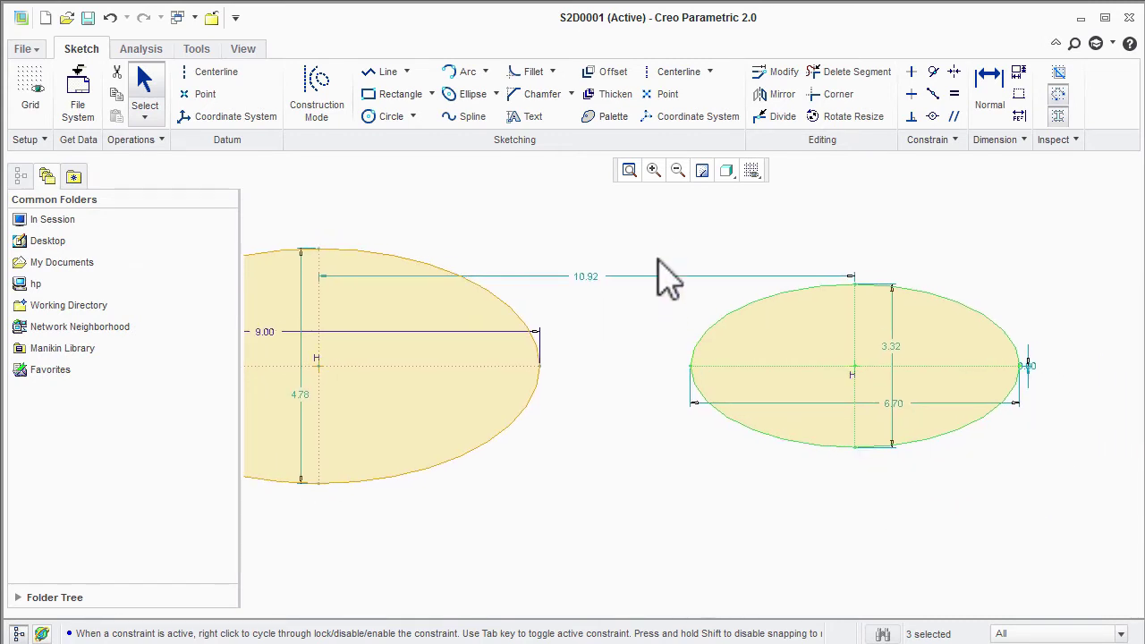
pyautogui.click(630, 171)
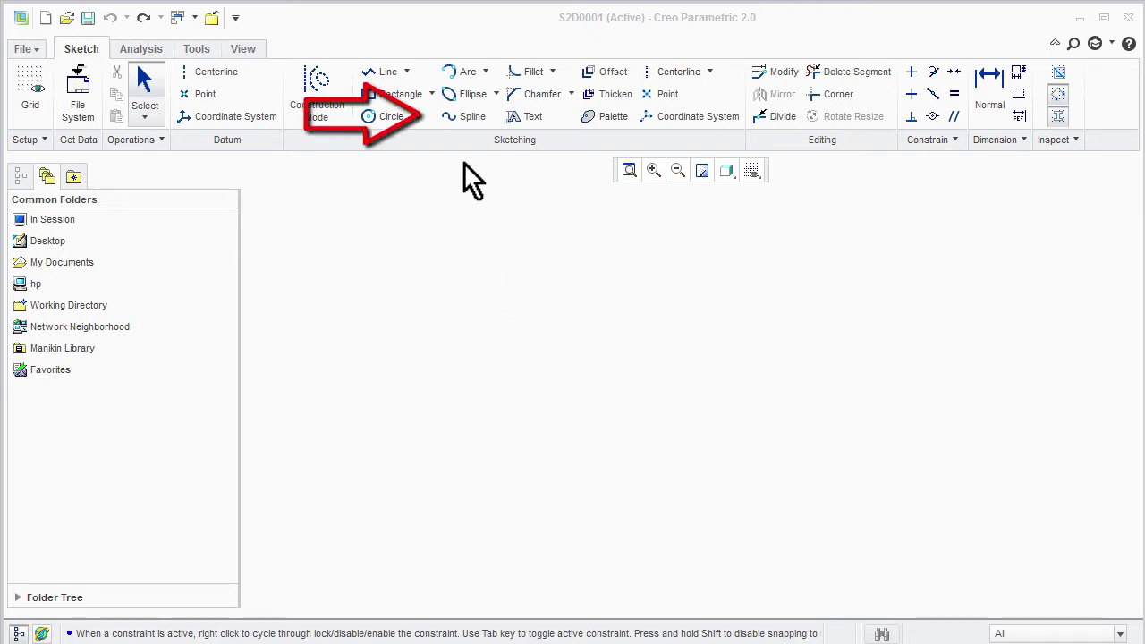
# Draw a seven-point spline hooking up from the lower left and sweeping right, then refit
pyautogui.click(459, 117)
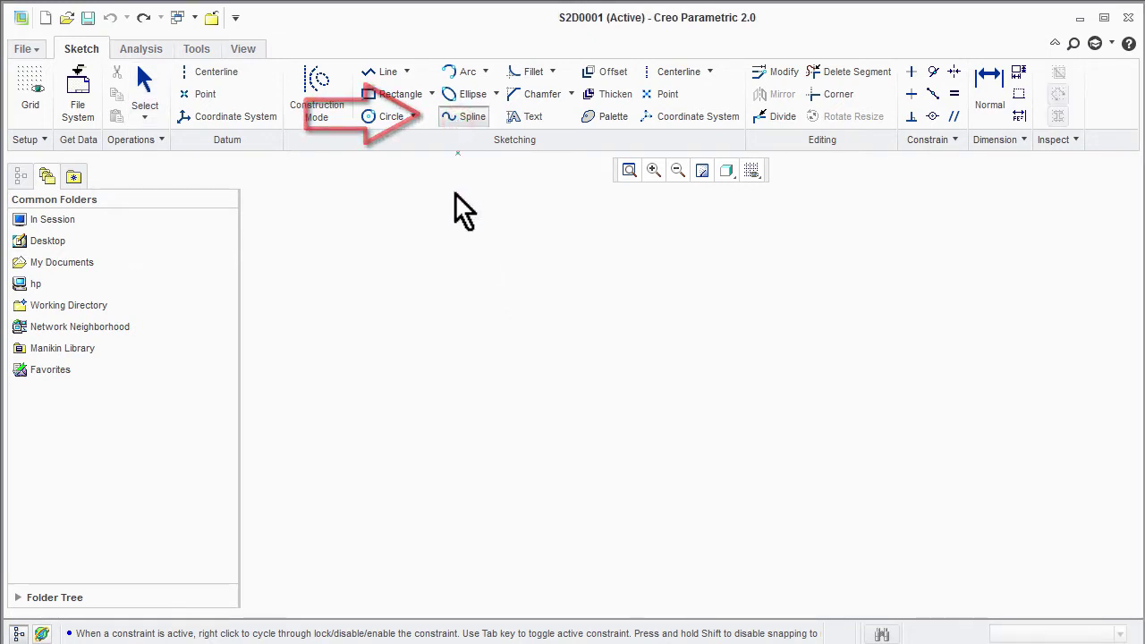
pyautogui.click(513, 499)
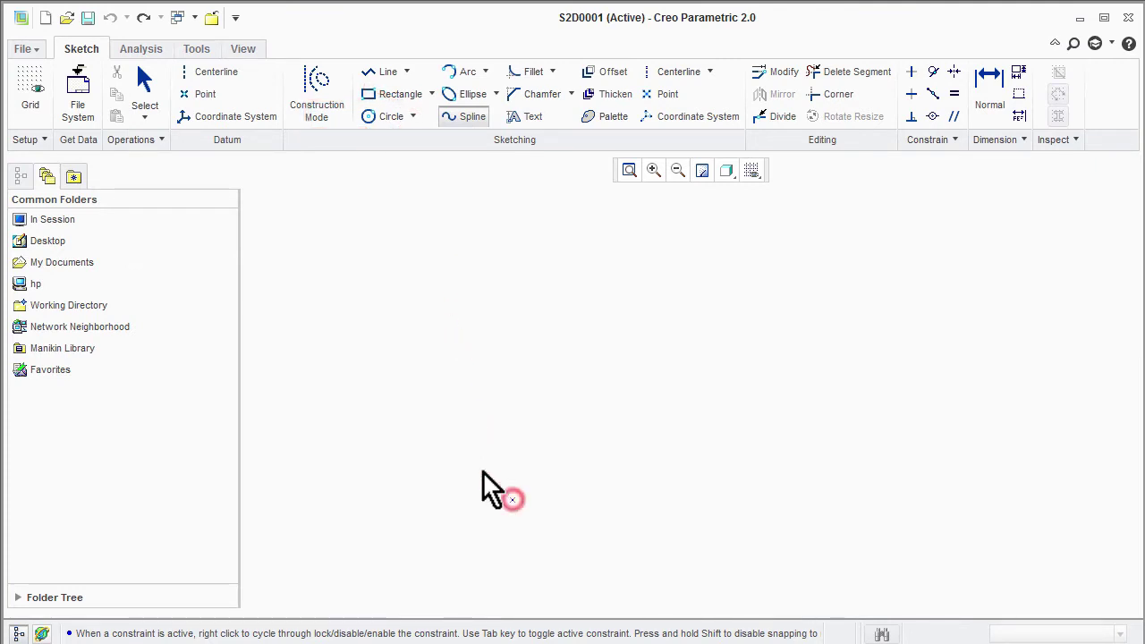
pyautogui.click(404, 404)
pyautogui.click(491, 292)
pyautogui.click(604, 223)
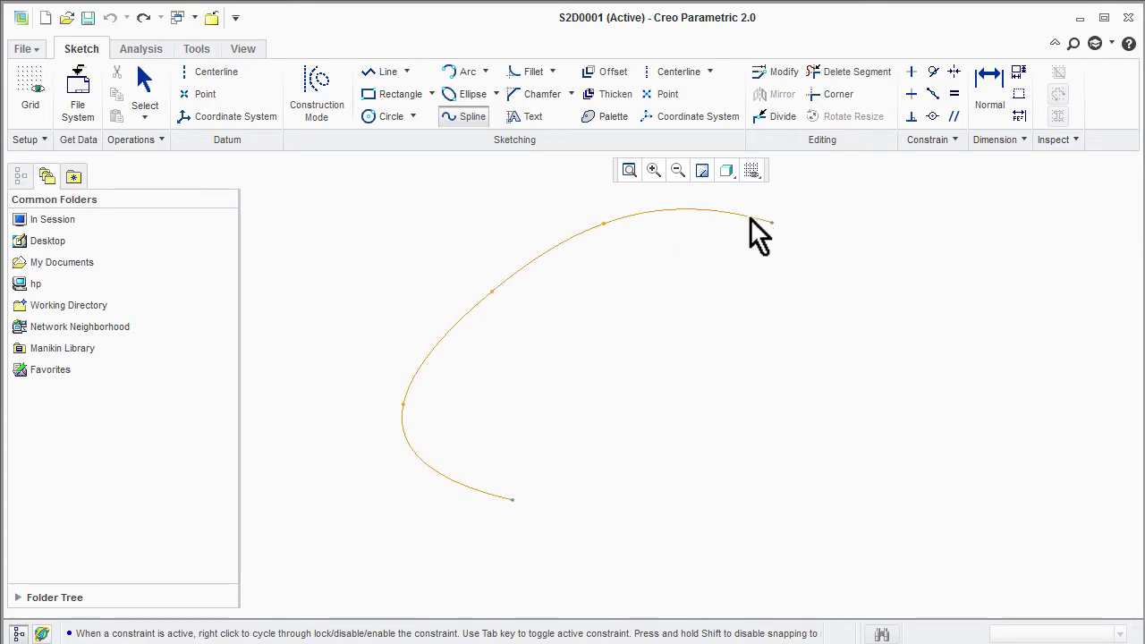
pyautogui.click(717, 211)
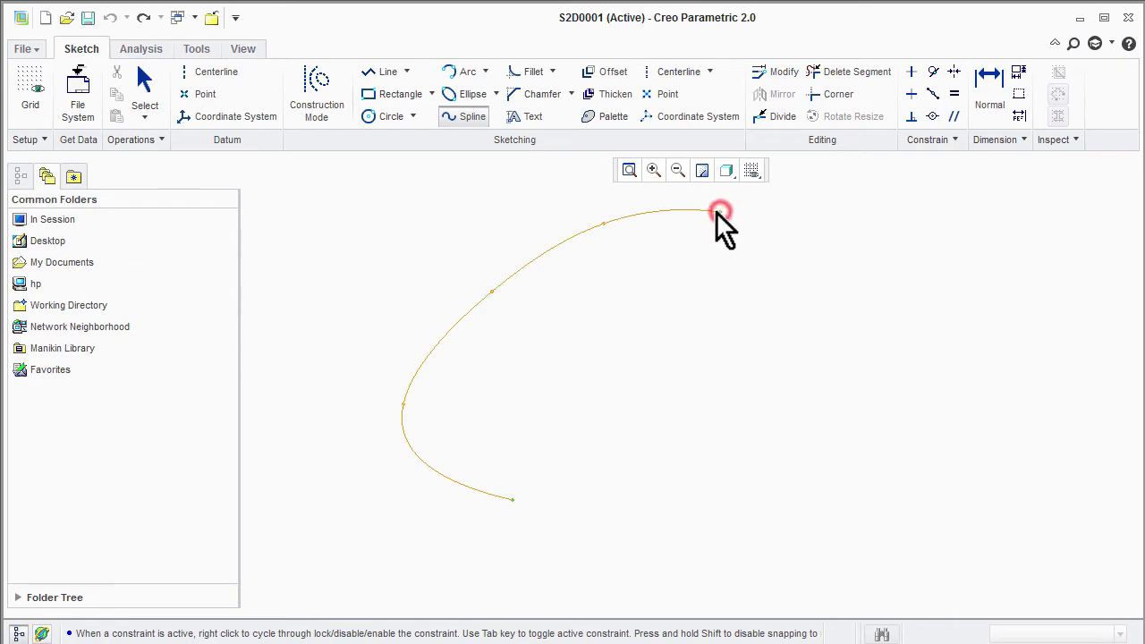
pyautogui.click(881, 219)
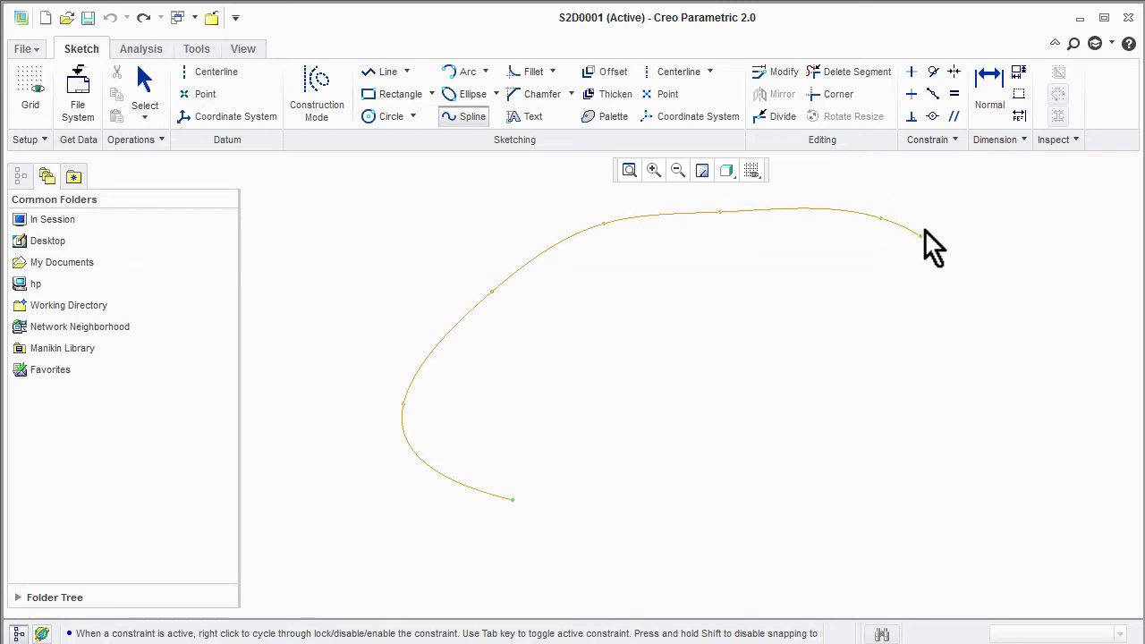
pyautogui.click(1029, 243)
pyautogui.middleClick(1040, 246)
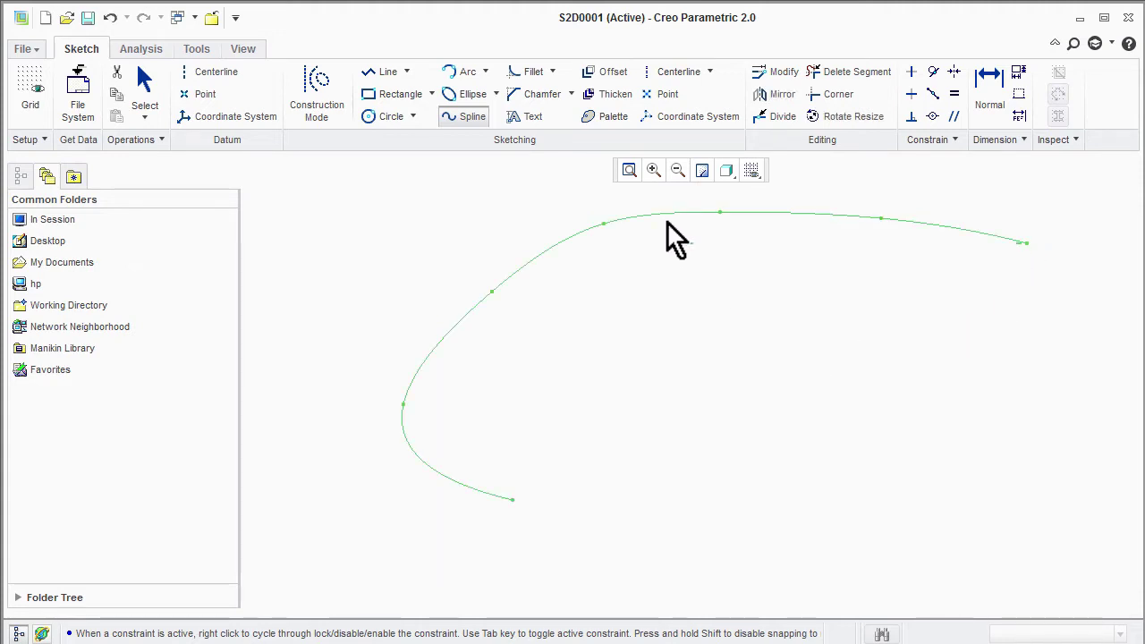
pyautogui.click(630, 171)
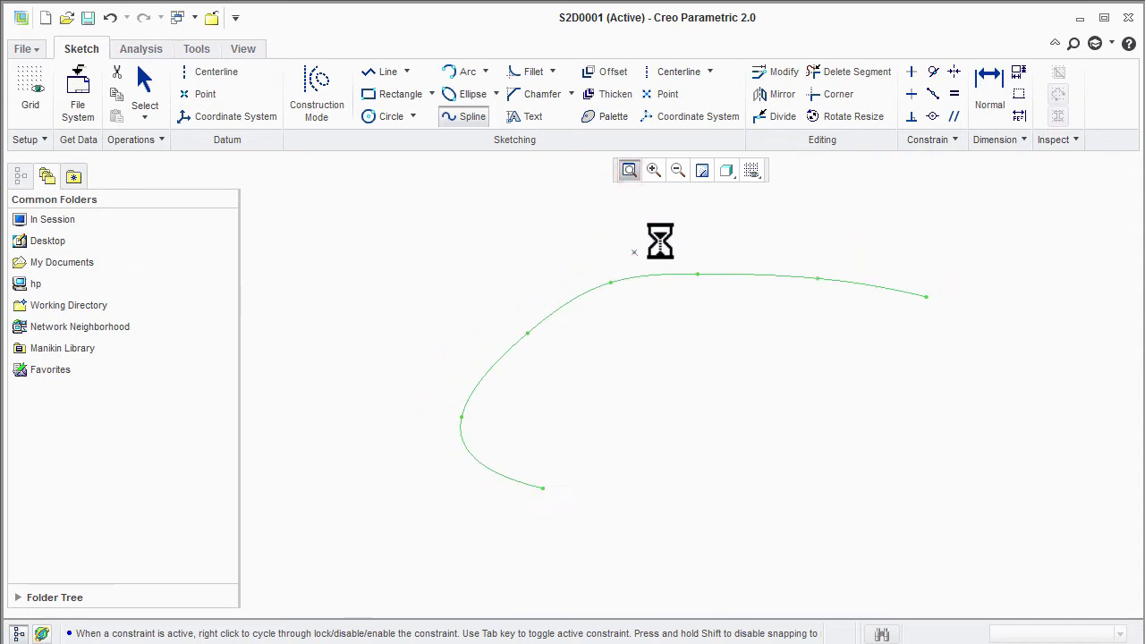
pyautogui.middleClick(660, 411)
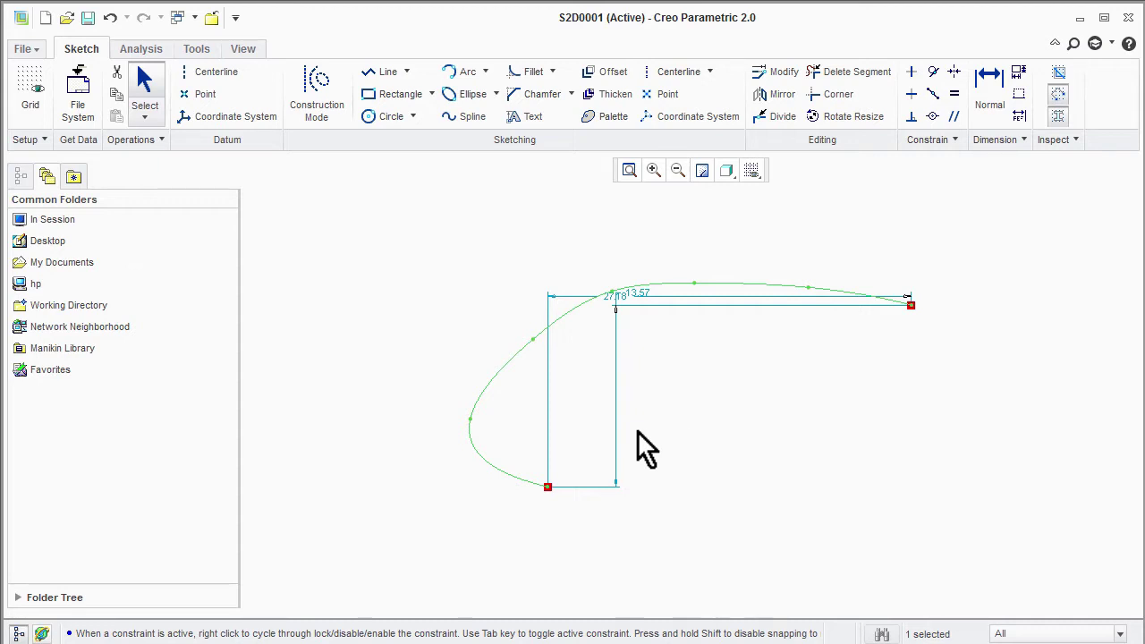
# Reshape the spline by nudging its second and fifth points
pyautogui.click(535, 340)
pyautogui.doubleClick(535, 340)
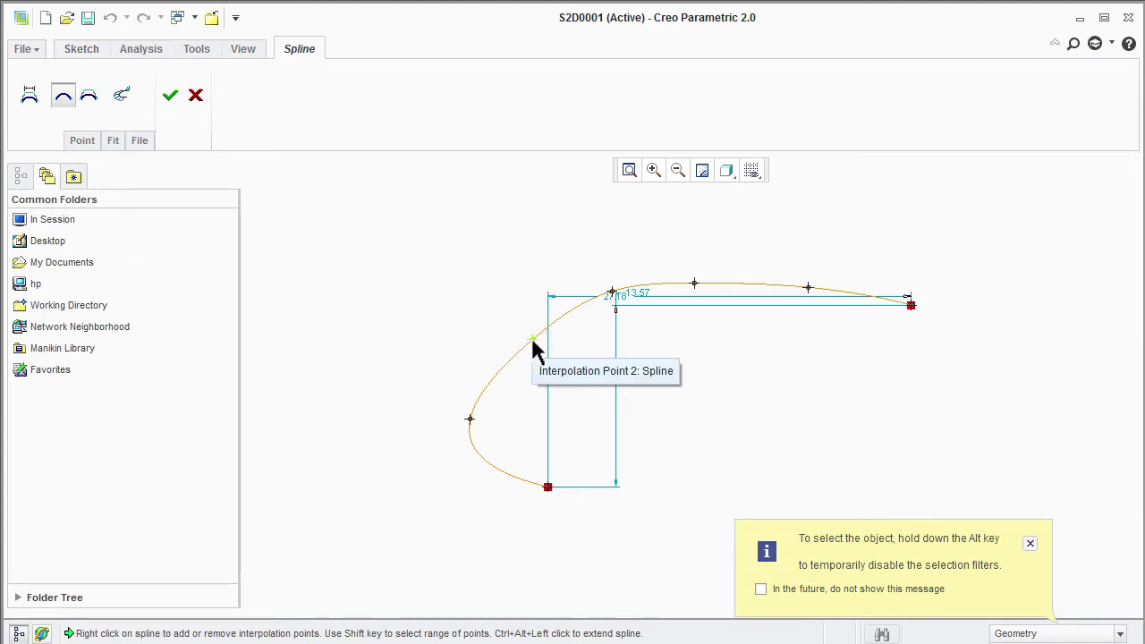
pyautogui.moveTo(532, 341); pyautogui.dragTo(524, 338)
pyautogui.moveTo(811, 288); pyautogui.dragTo(809, 291)
pyautogui.click(171, 96)
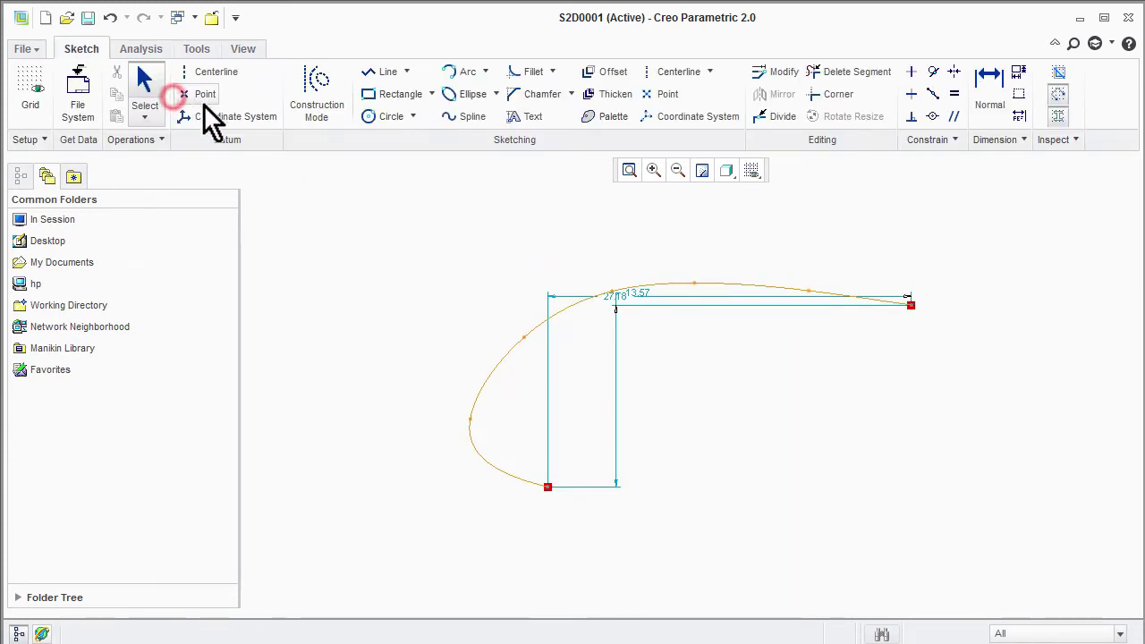
# Add an 8.00 dimension at the spline's right end, then reopen the spline for editing
pyautogui.click(988, 107)
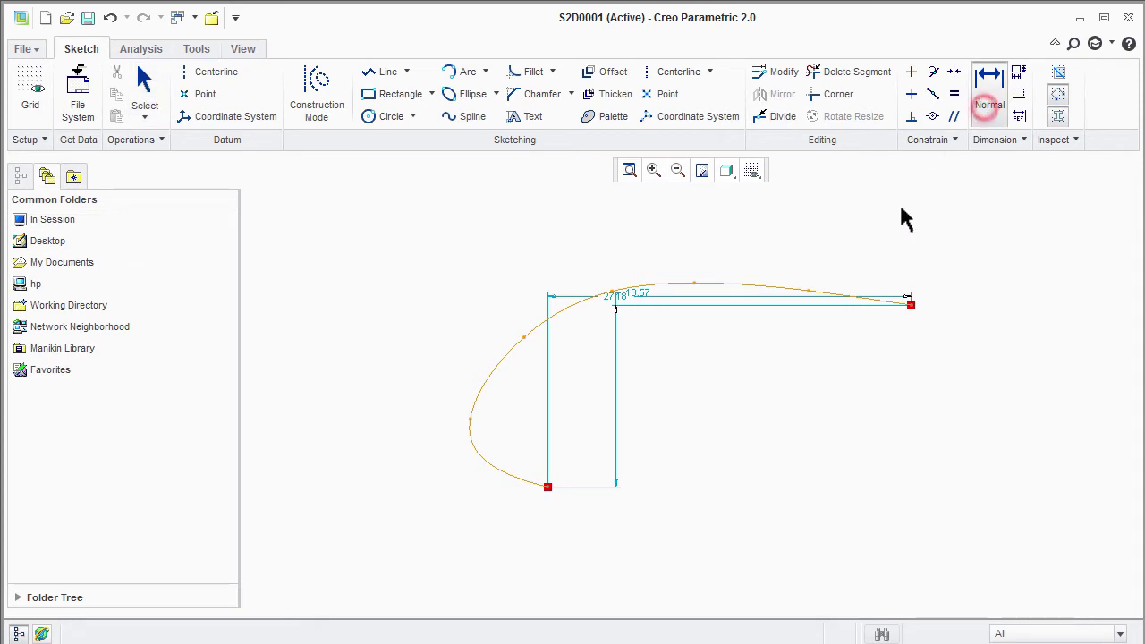
pyautogui.click(809, 291)
pyautogui.click(911, 305)
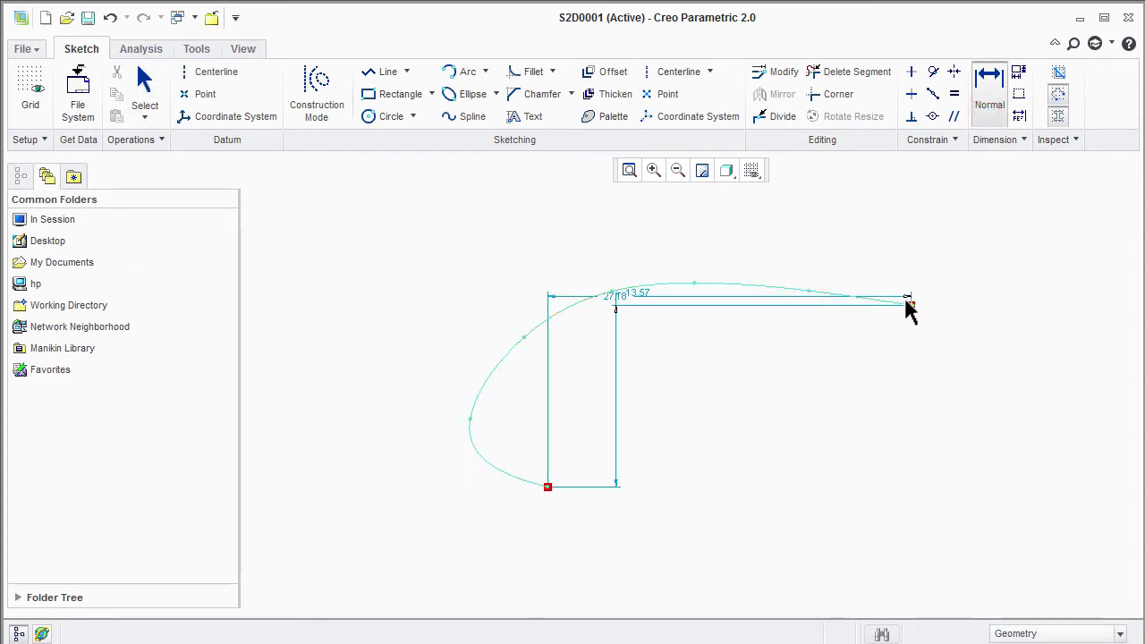
pyautogui.middleClick(854, 247)
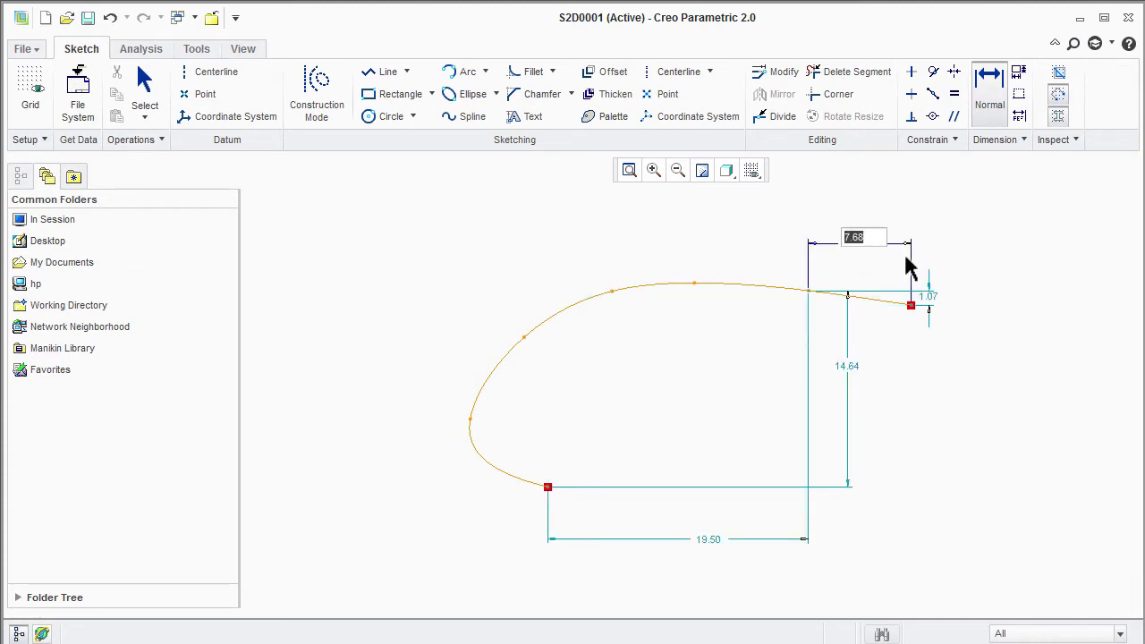
pyautogui.press('Return')
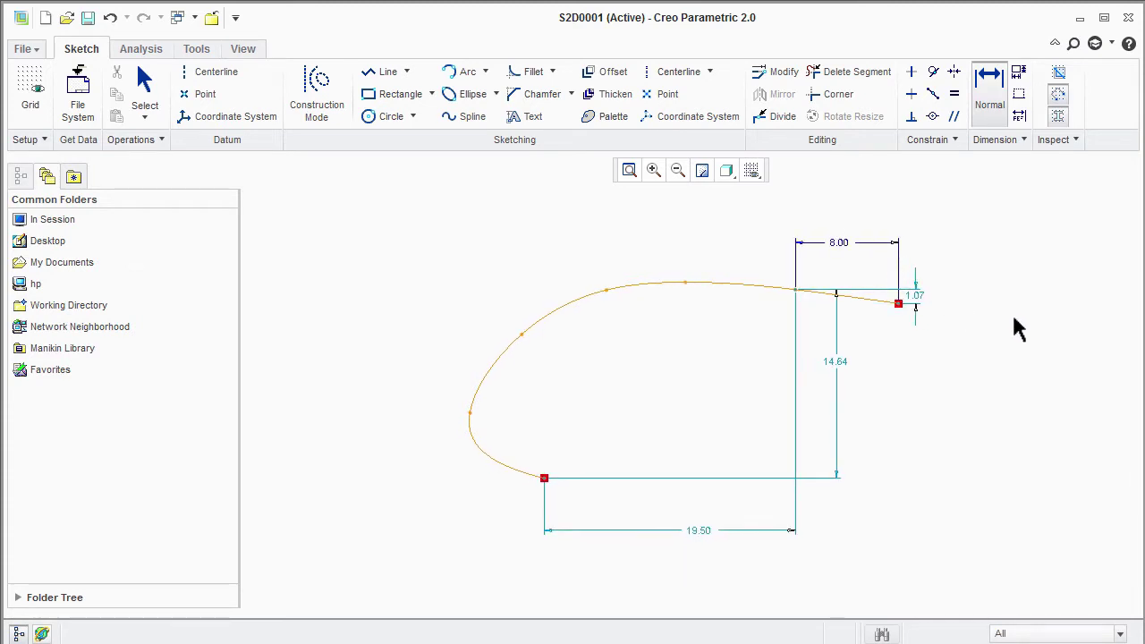
pyautogui.middleClick(1023, 313)
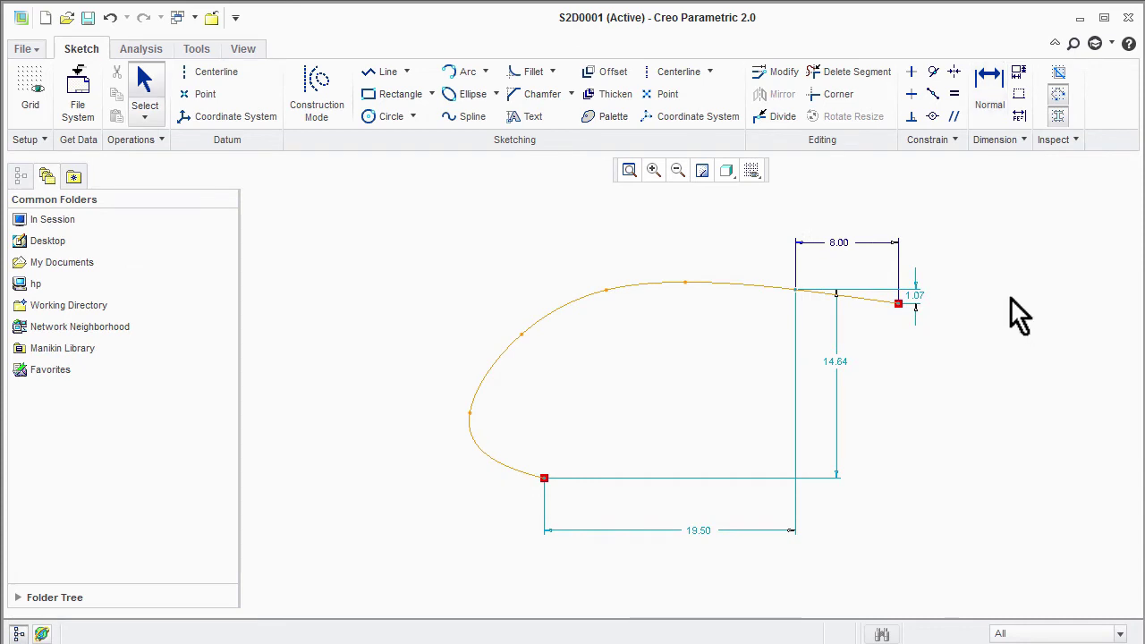
pyautogui.click(606, 290)
pyautogui.doubleClick(607, 292)
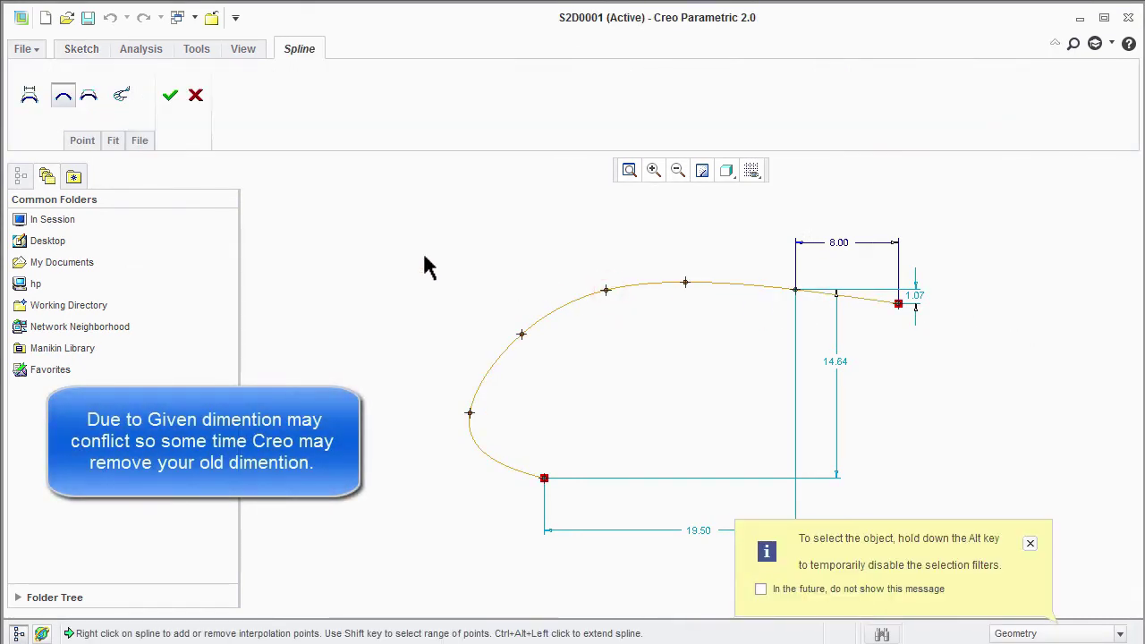
# Show the spline's control polygon, deleting its dimensions, and drag two control points to reshape the bend and top
pyautogui.click(88, 95)
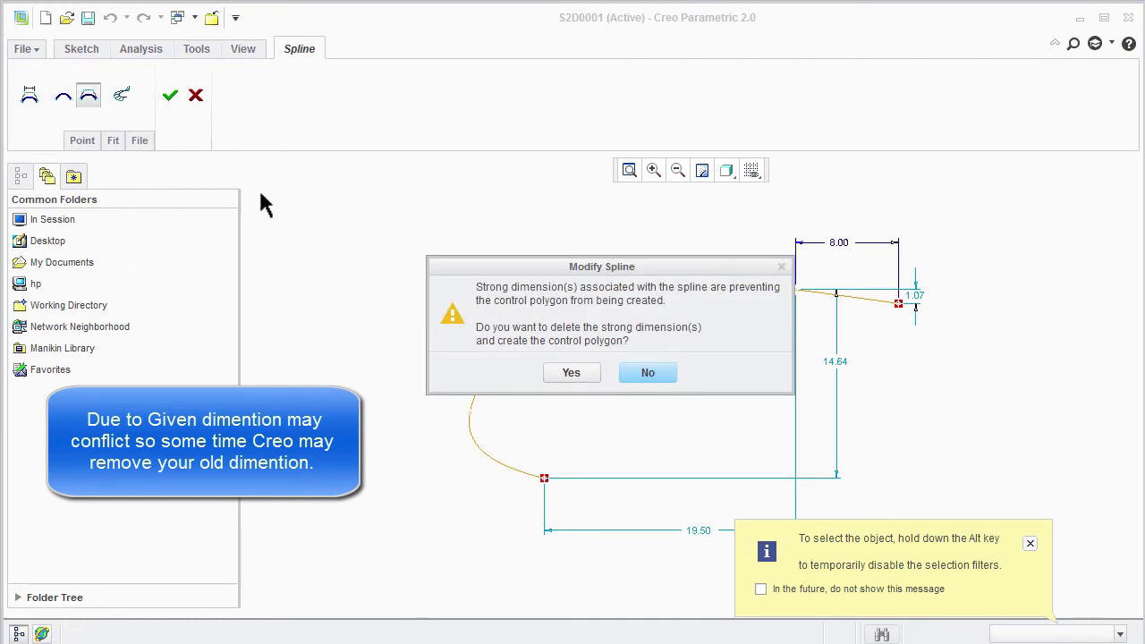
pyautogui.click(568, 373)
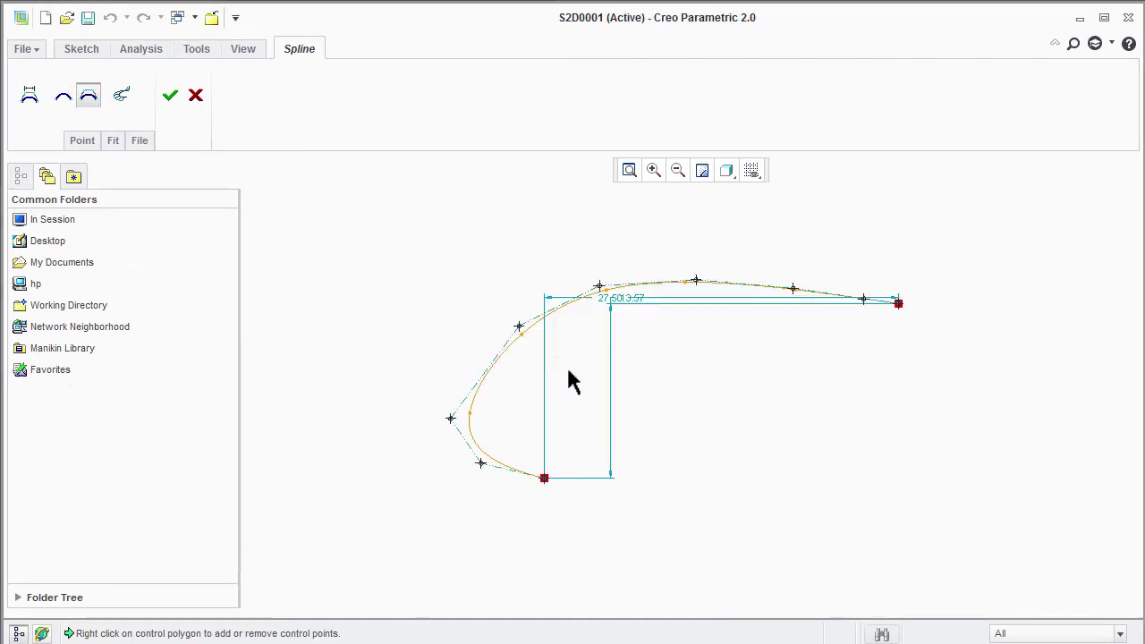
pyautogui.moveTo(519, 326); pyautogui.dragTo(515, 315)
pyautogui.moveTo(599, 286); pyautogui.dragTo(600, 275)
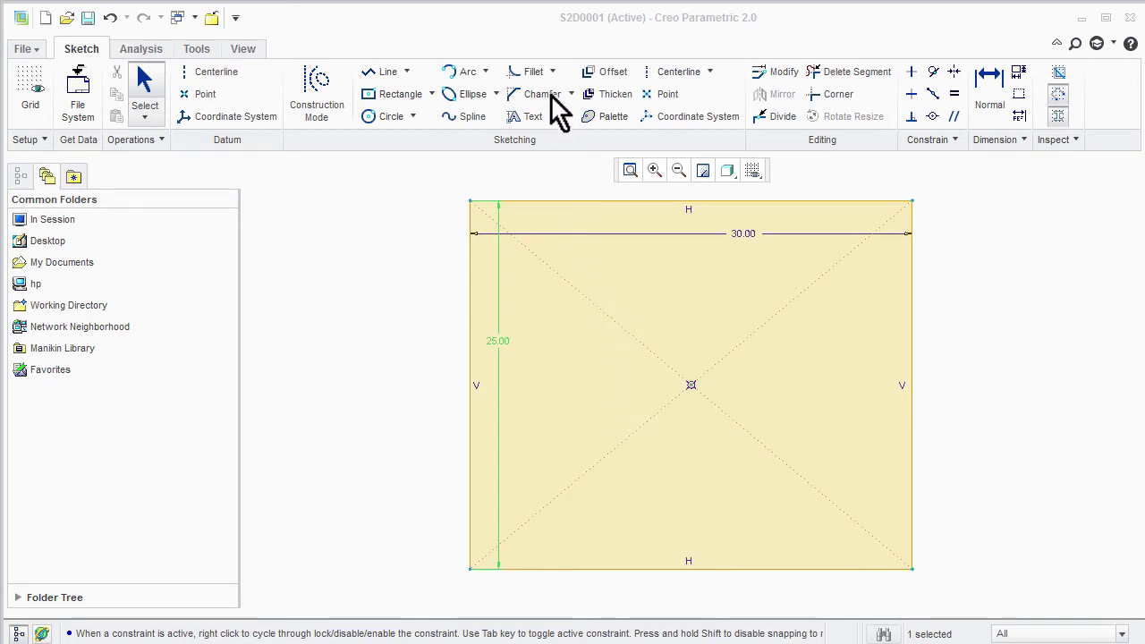
# Round the top-right corner with a circular fillet of radius 10
pyautogui.click(554, 72)
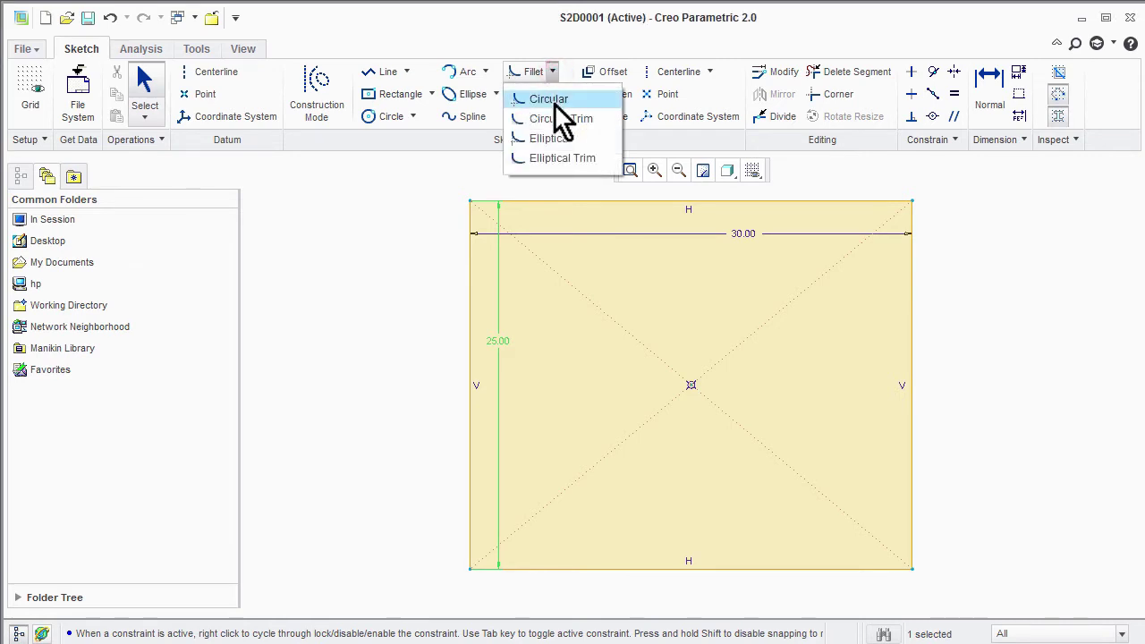
pyautogui.click(554, 100)
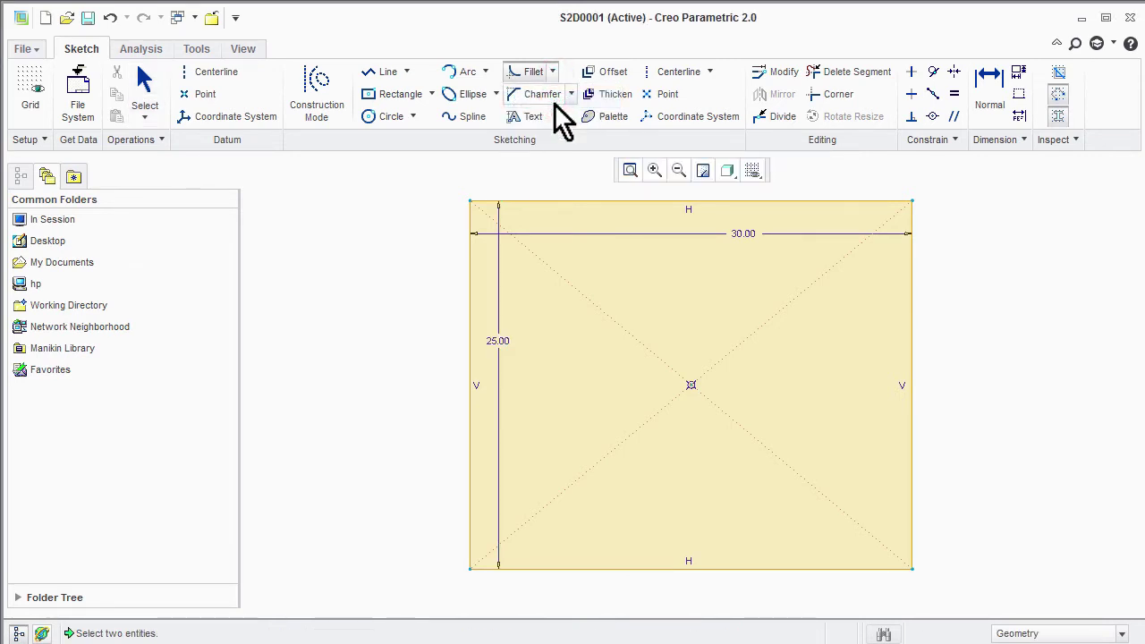
pyautogui.click(911, 314)
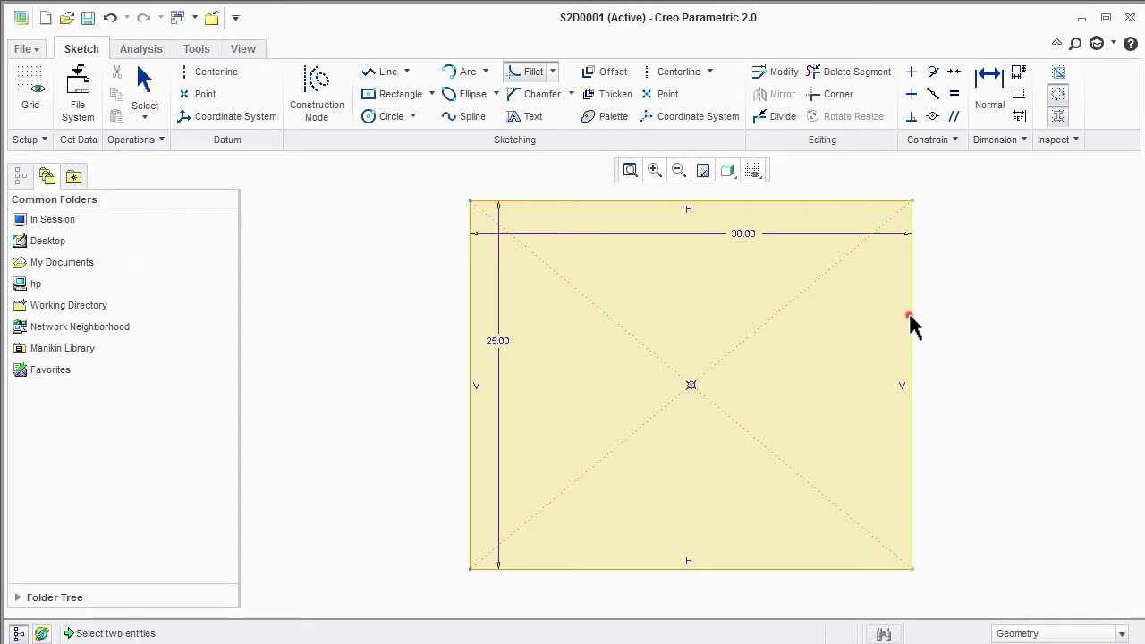
pyautogui.click(760, 205)
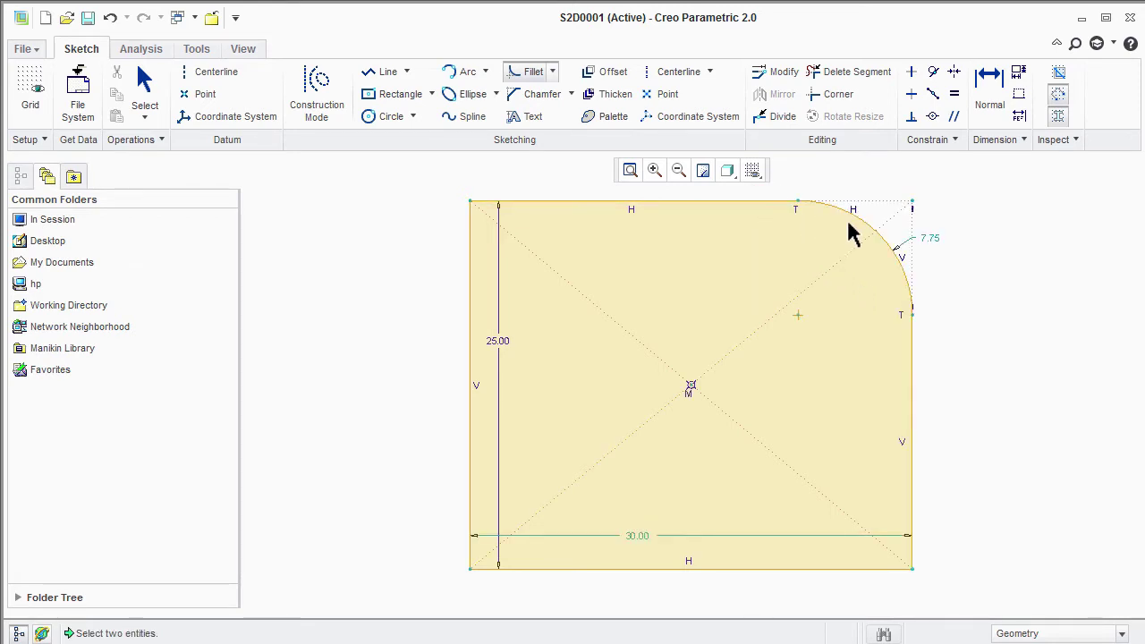
pyautogui.middleClick(955, 234)
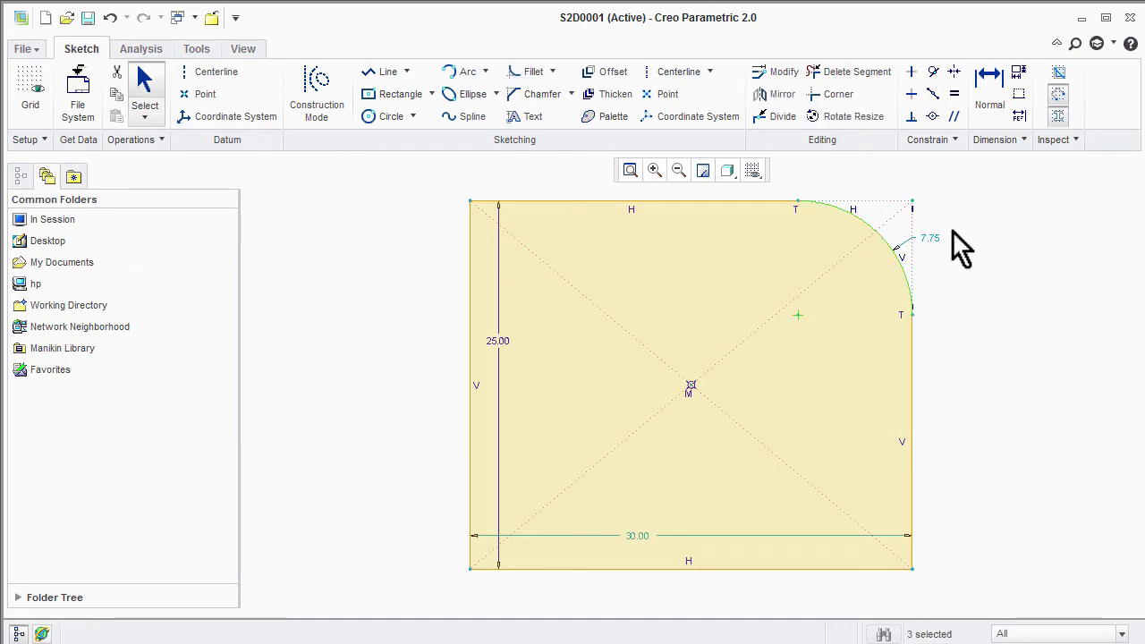
pyautogui.doubleClick(935, 236)
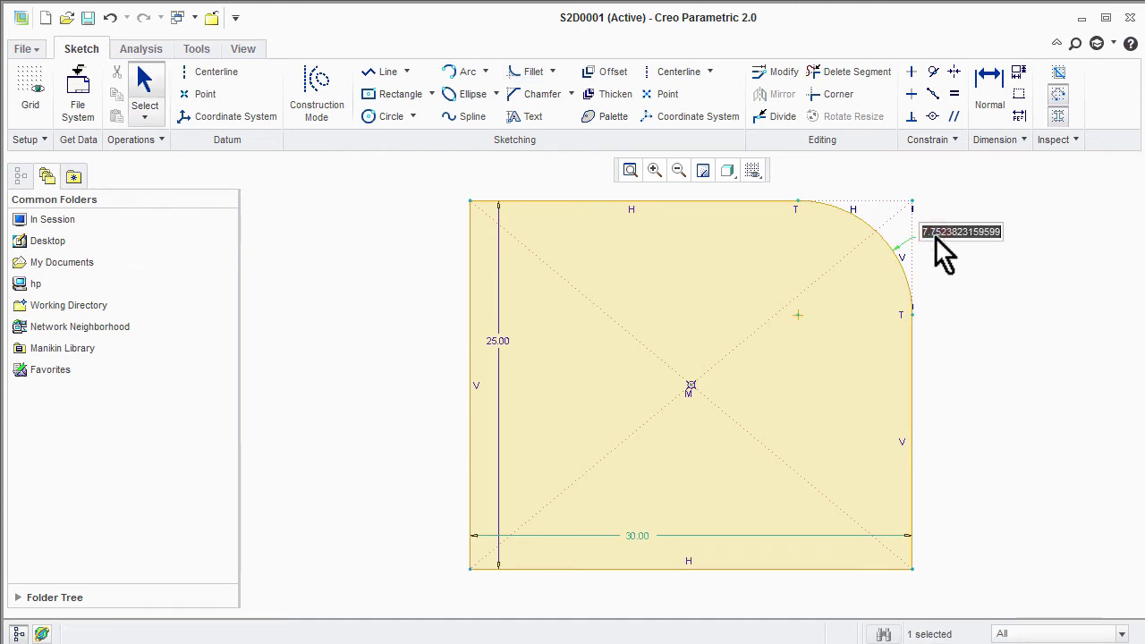
pyautogui.write('10')
pyautogui.press('Return')
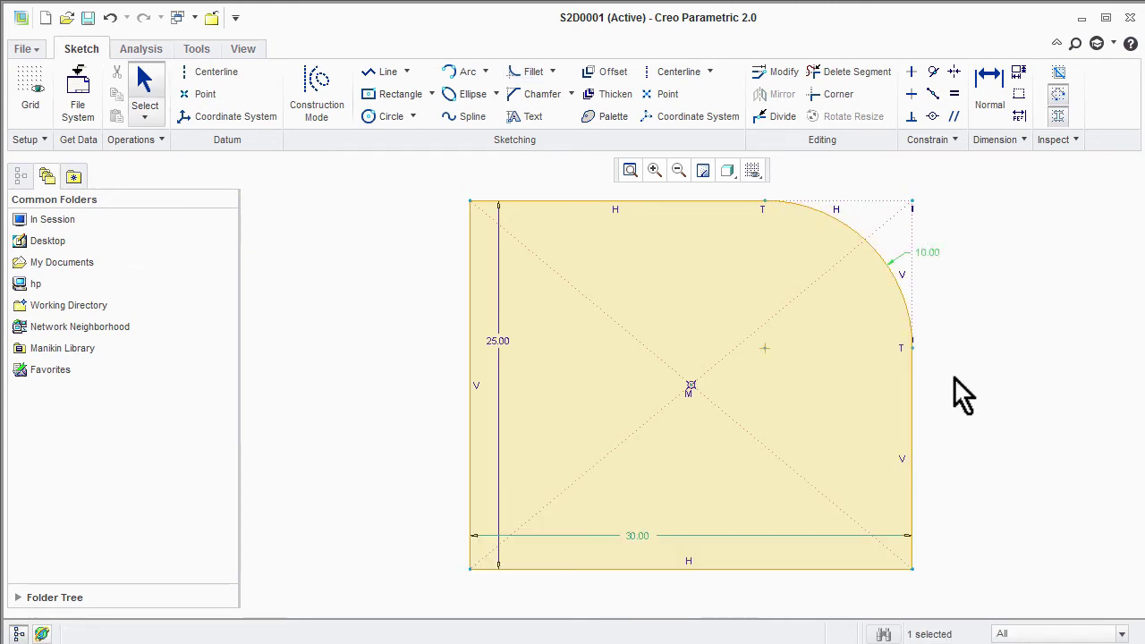
# Add a circular trim fillet of radius 10 at the bottom-left corner
pyautogui.click(553, 73)
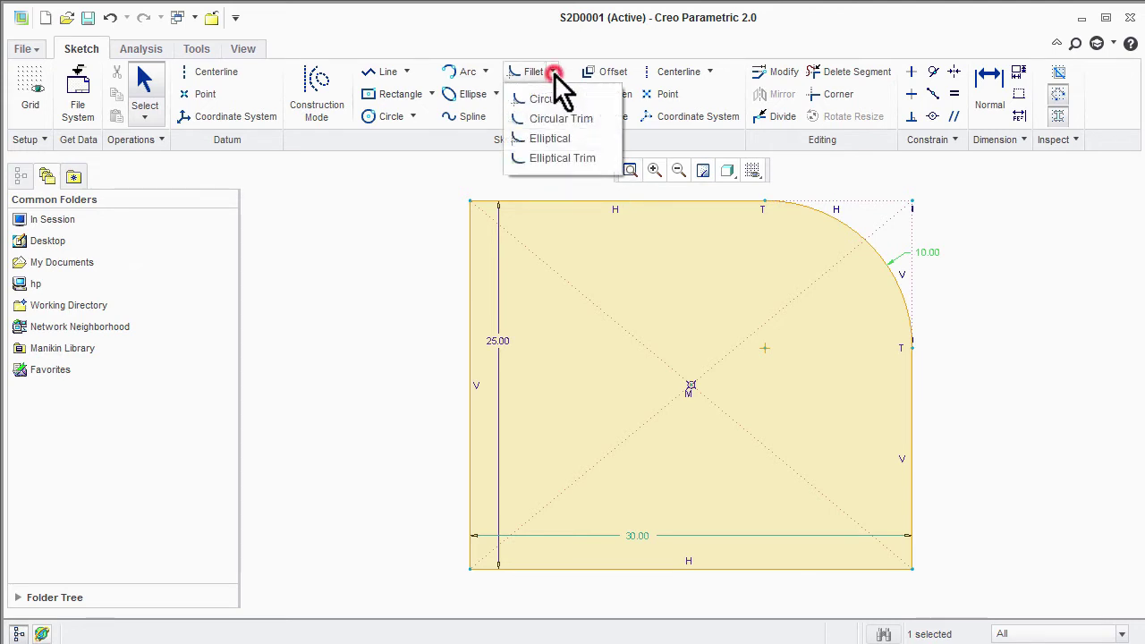
pyautogui.click(556, 117)
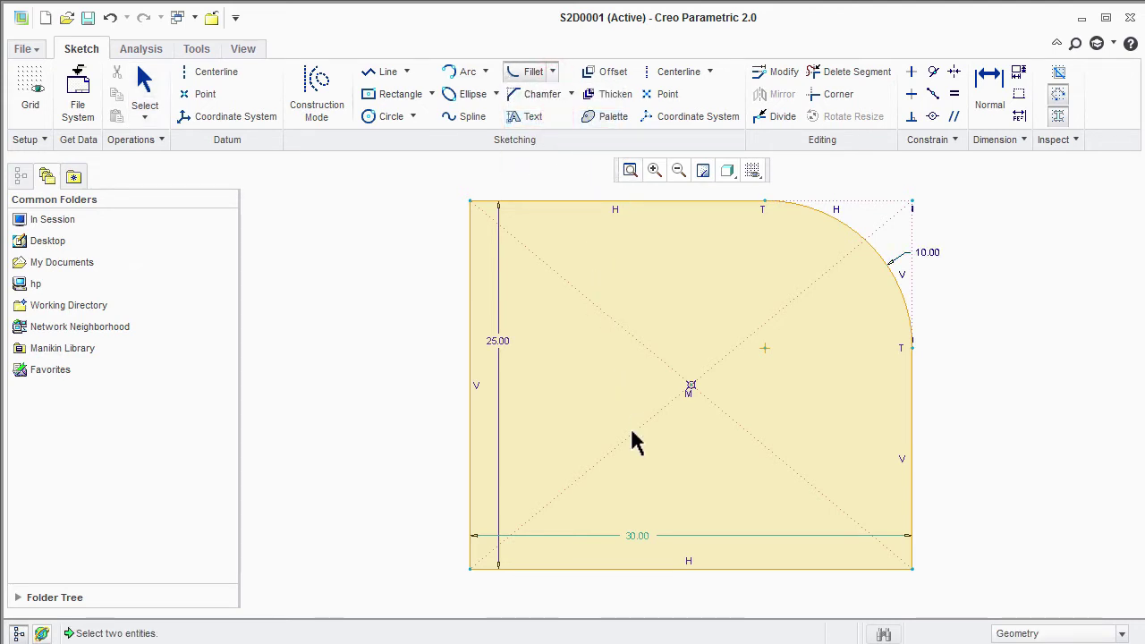
pyautogui.click(650, 570)
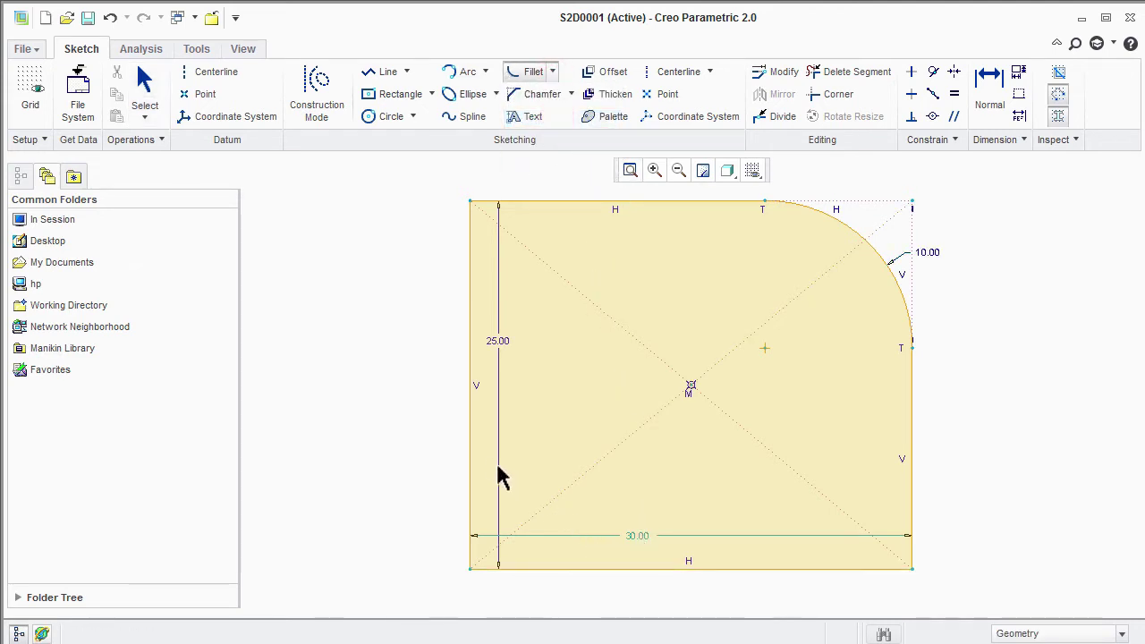
pyautogui.click(474, 447)
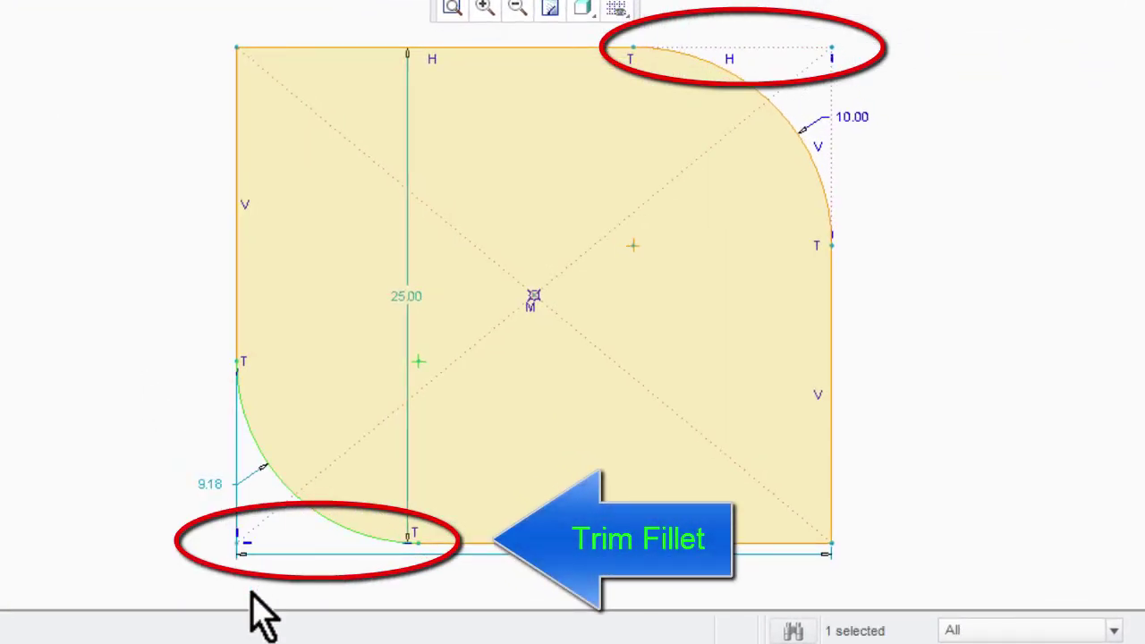
pyautogui.doubleClick(209, 486)
pyautogui.press('BackSpace')
pyautogui.write('10')
pyautogui.press('Return')
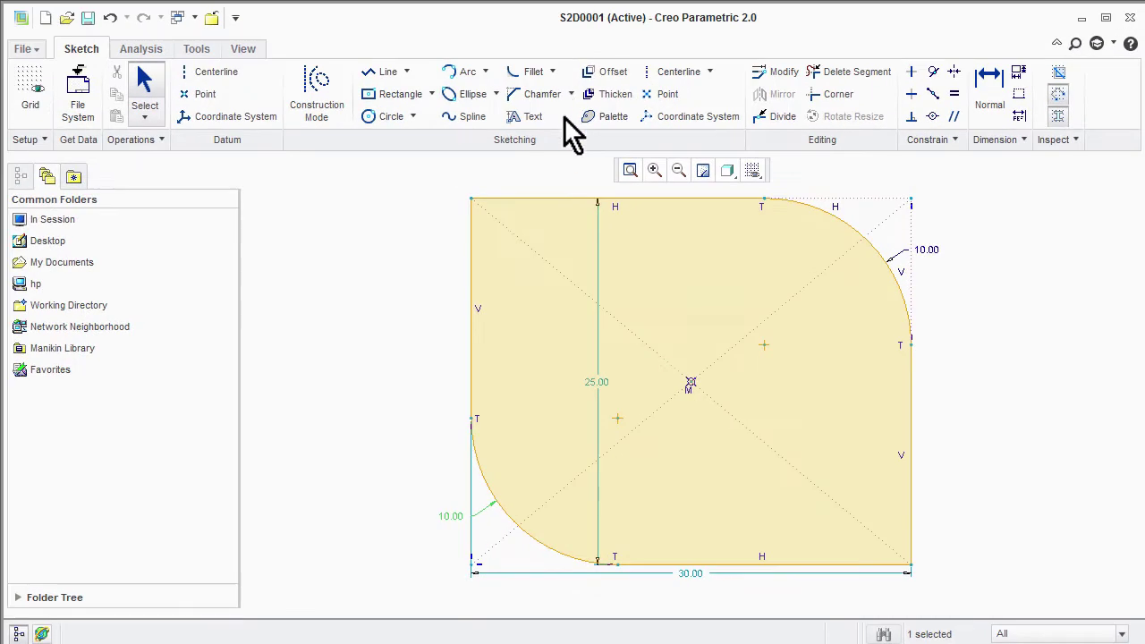
# Add an elliptical fillet to the bottom-right corner
pyautogui.click(553, 71)
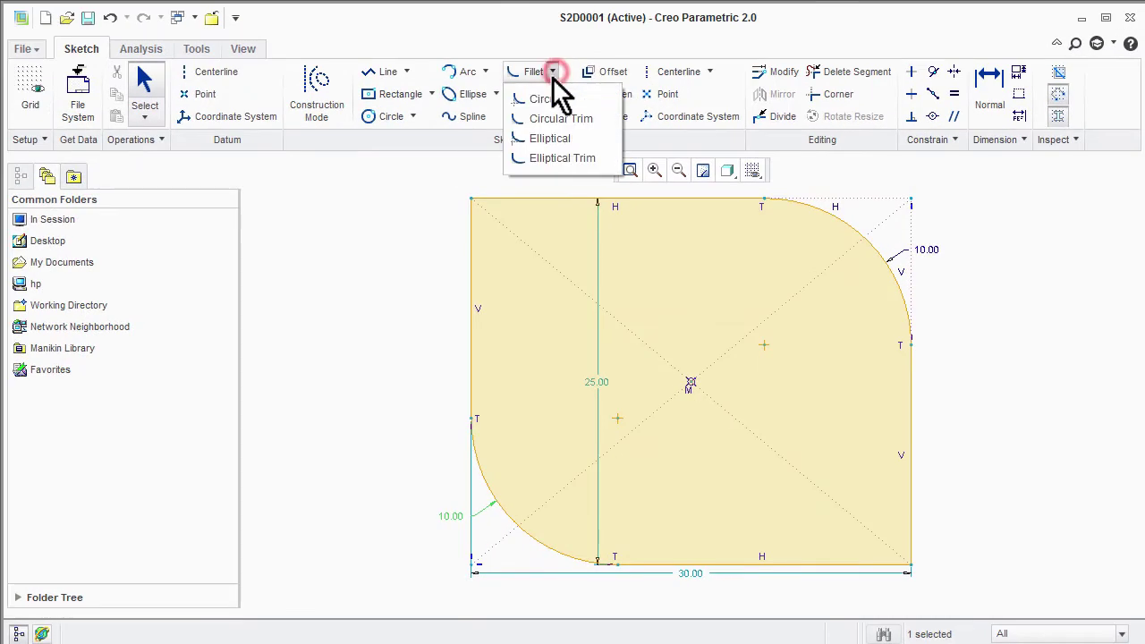
pyautogui.click(561, 137)
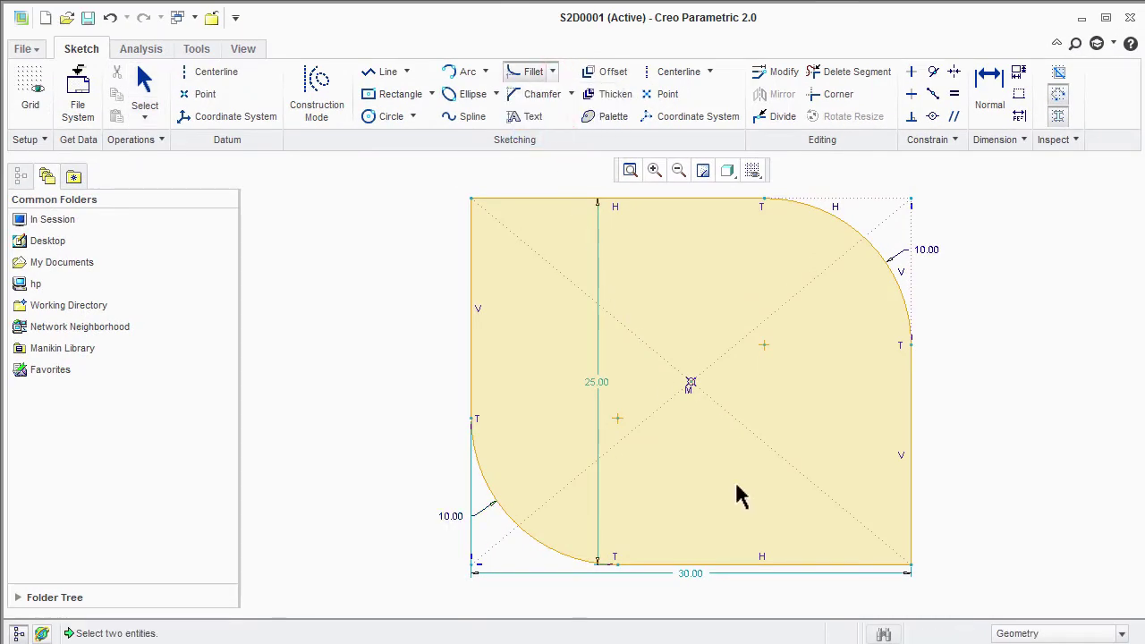
pyautogui.click(739, 570)
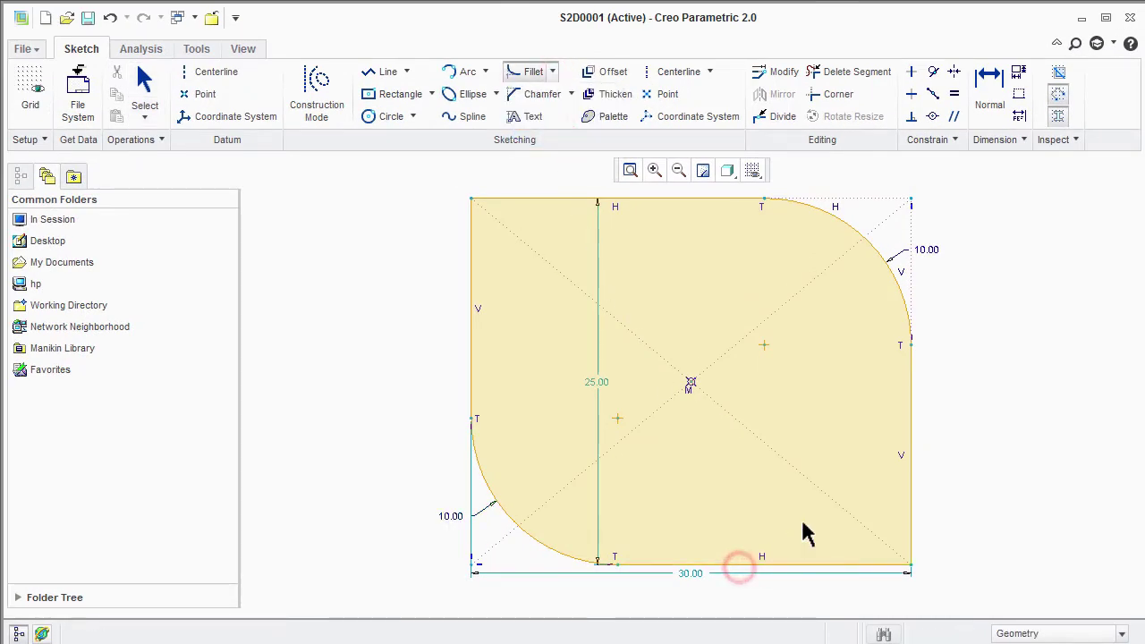
pyautogui.click(909, 380)
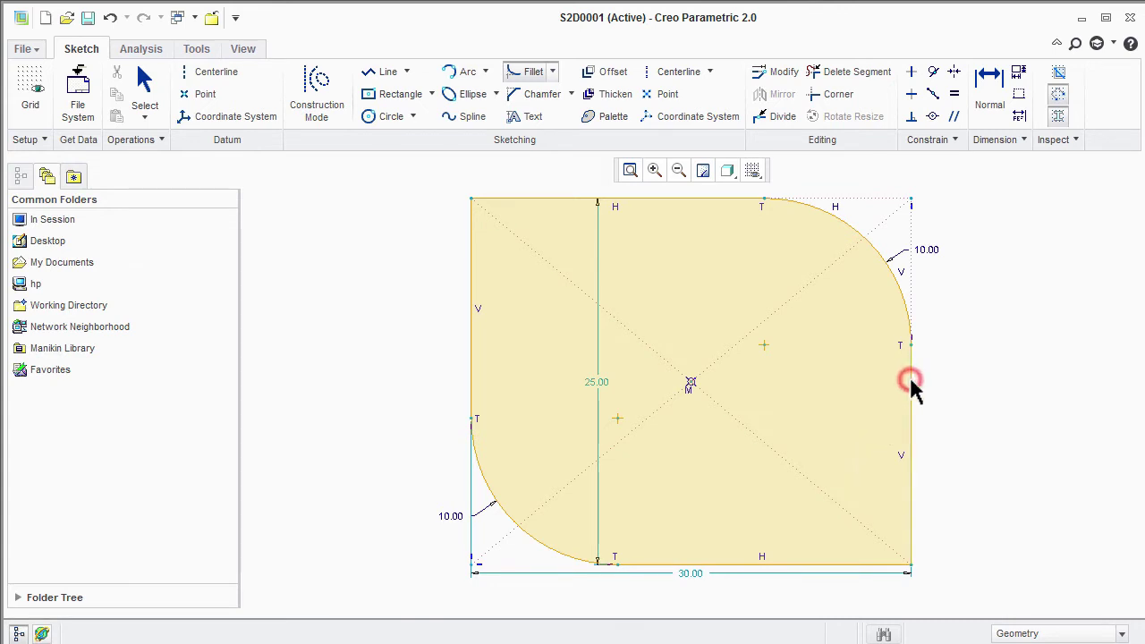
pyautogui.middleClick(1012, 394)
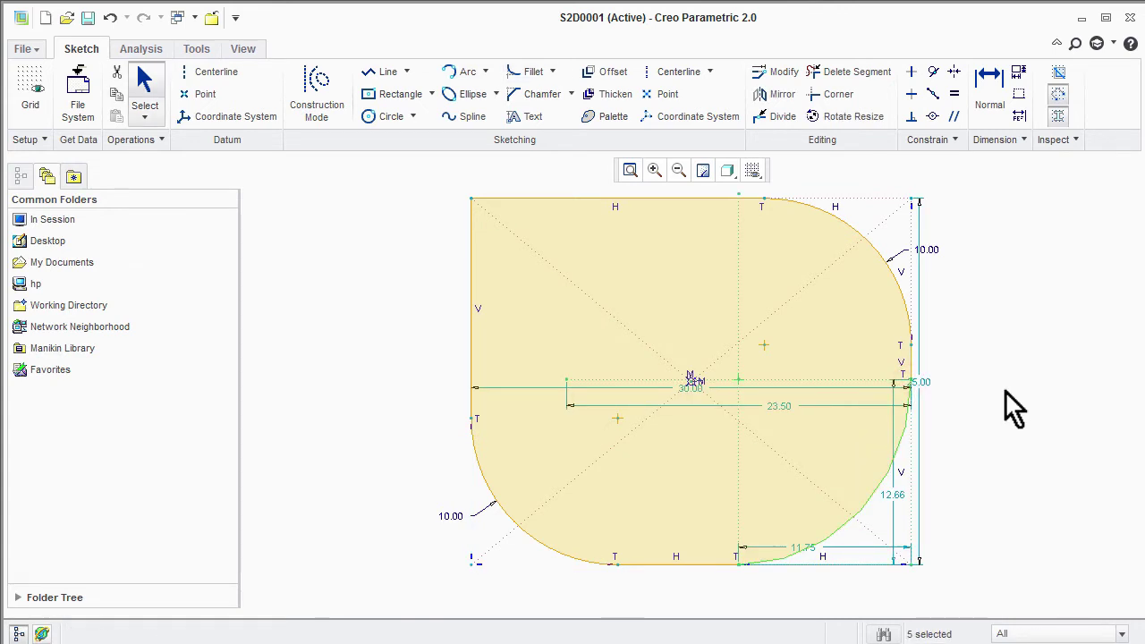
# Add an elliptical trim fillet at the top-left corner, then undo the elliptical fillets
pyautogui.click(554, 74)
pyautogui.click(563, 158)
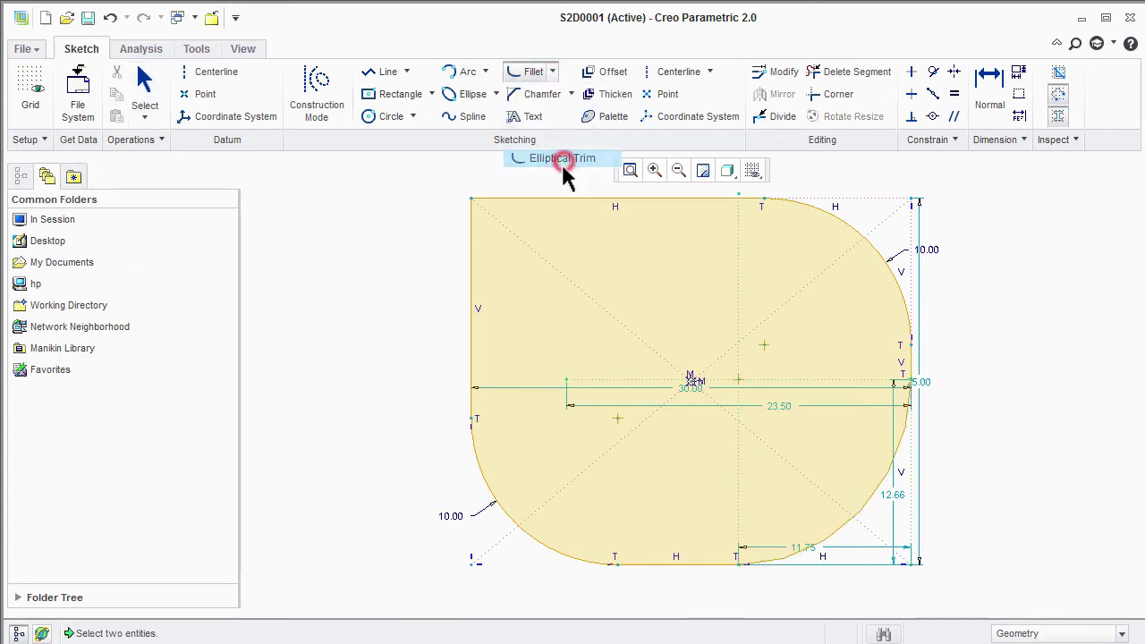
pyautogui.click(470, 324)
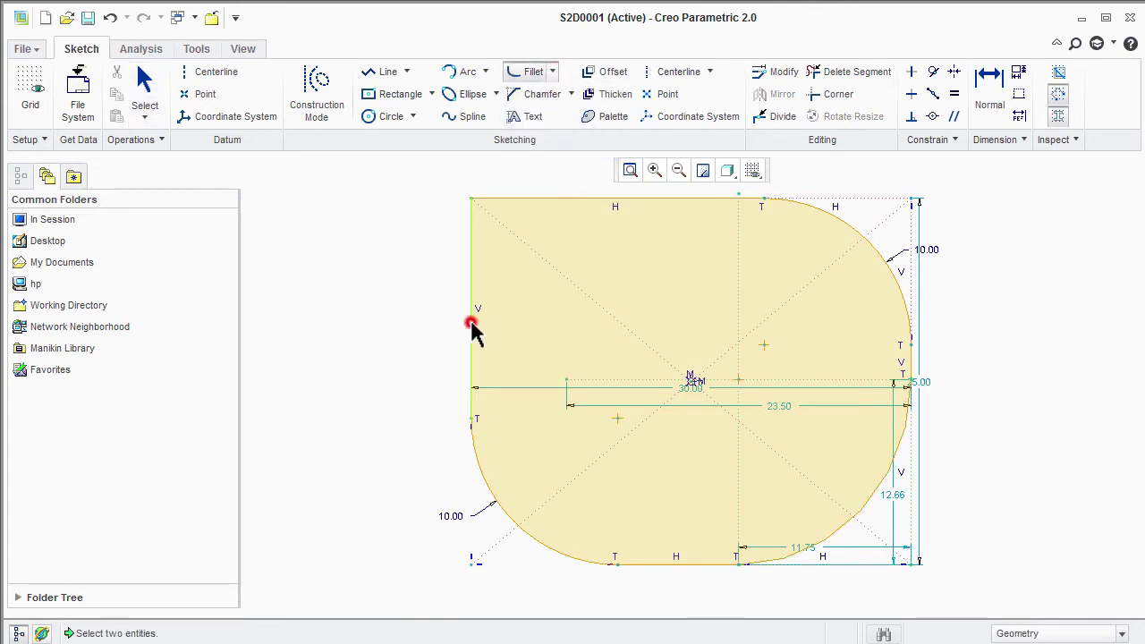
pyautogui.click(537, 198)
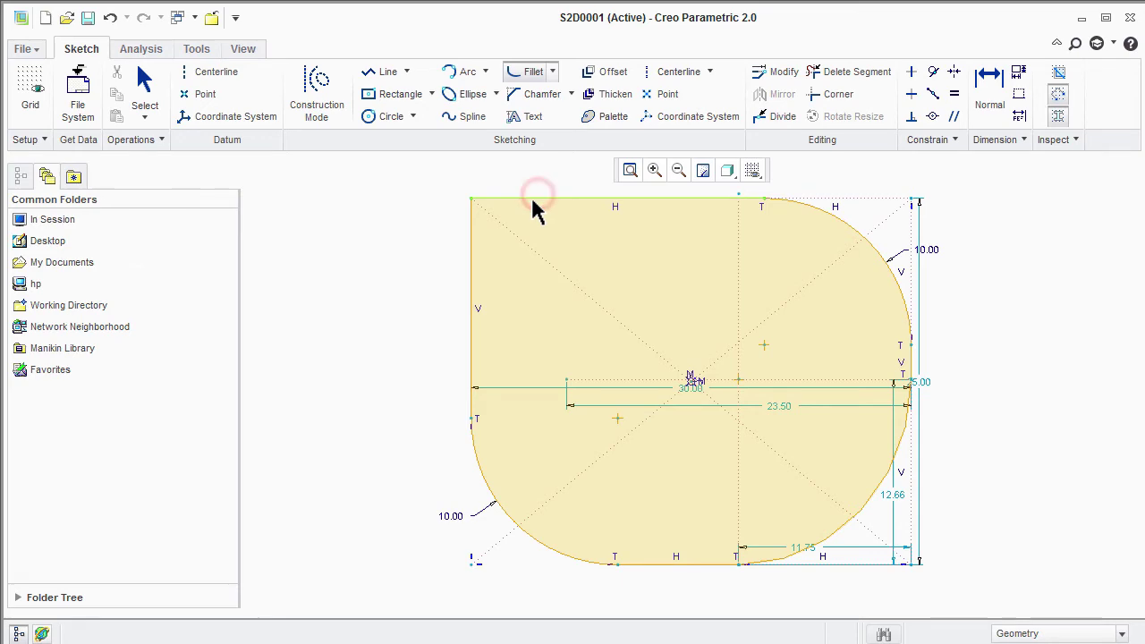
pyautogui.middleClick(452, 236)
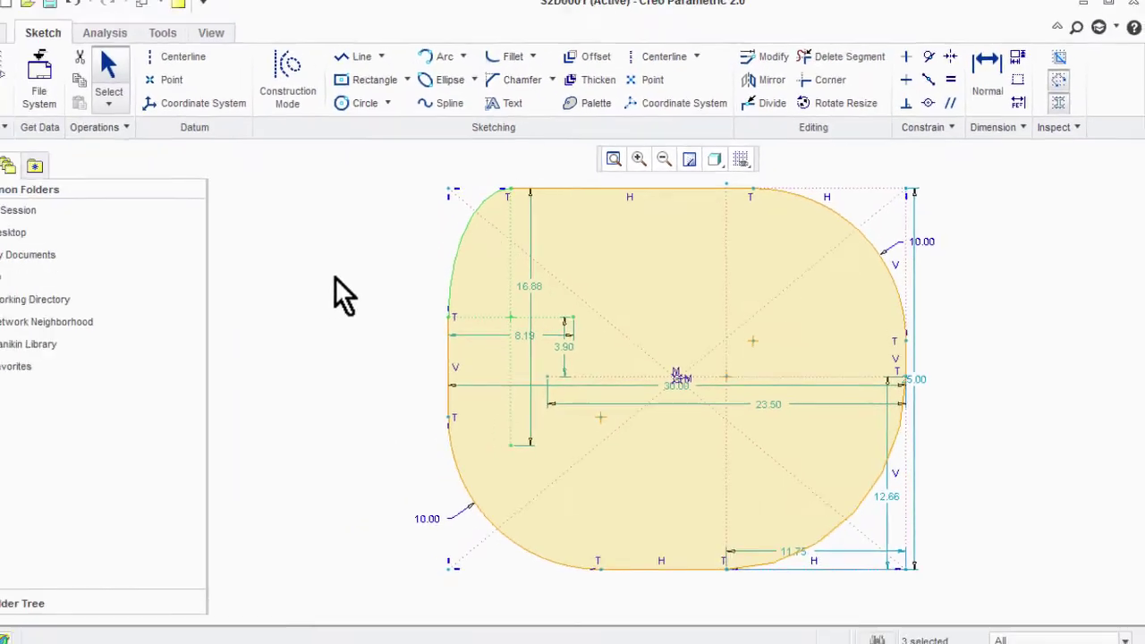
pyautogui.hotkey('ctrl', 'z')
pyautogui.hotkey('ctrl', 'z')
pyautogui.hotkey('ctrl', 'z')
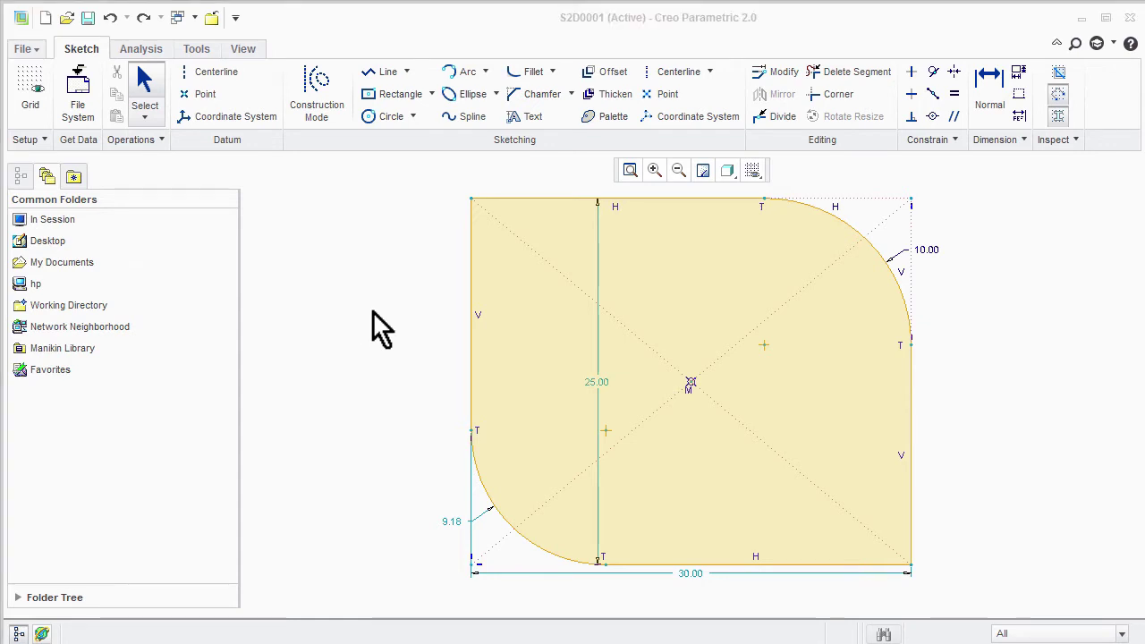
# Chamfer the rectangle's top-left corner with a plain chamfer
pyautogui.click(571, 94)
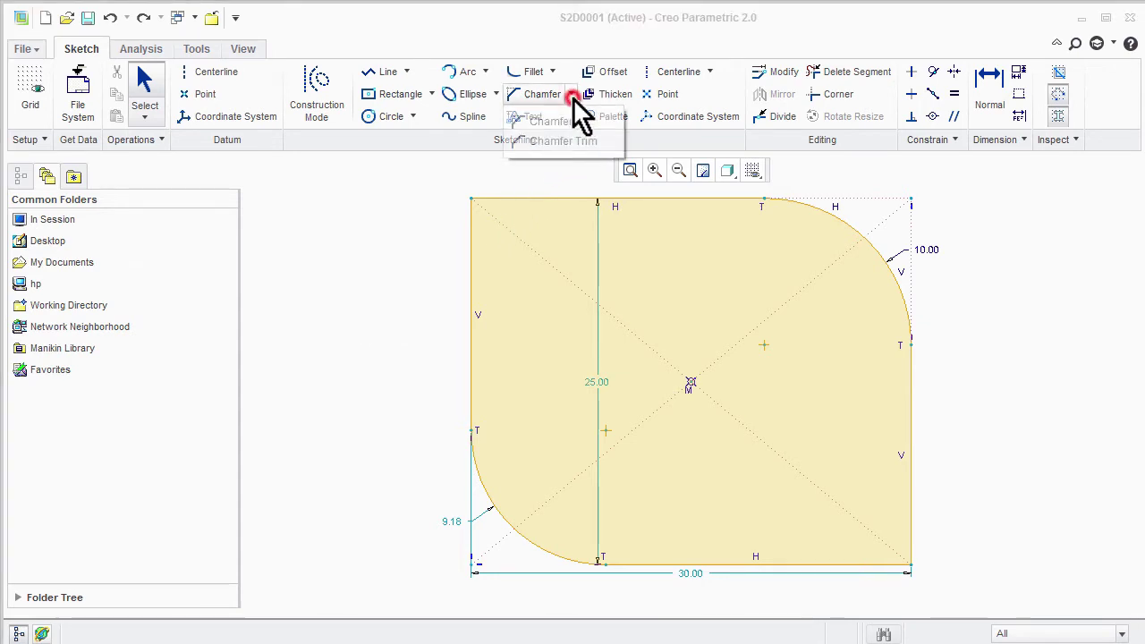
pyautogui.click(562, 116)
pyautogui.click(552, 198)
pyautogui.click(470, 268)
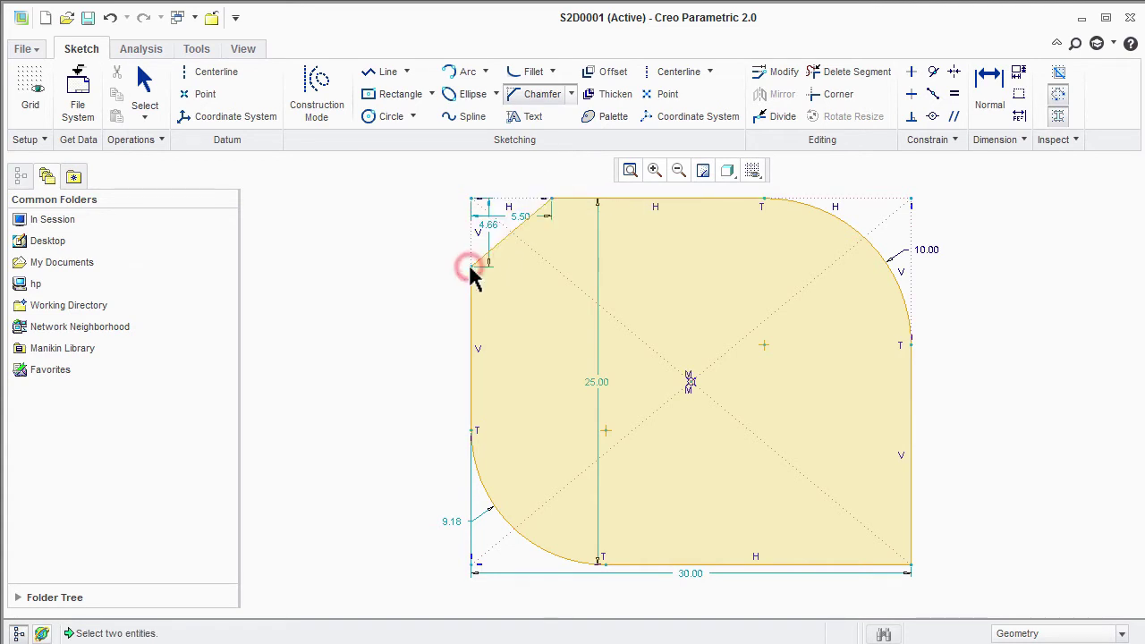
# Chamfer the bottom-right corner with a trimming chamfer
pyautogui.click(573, 96)
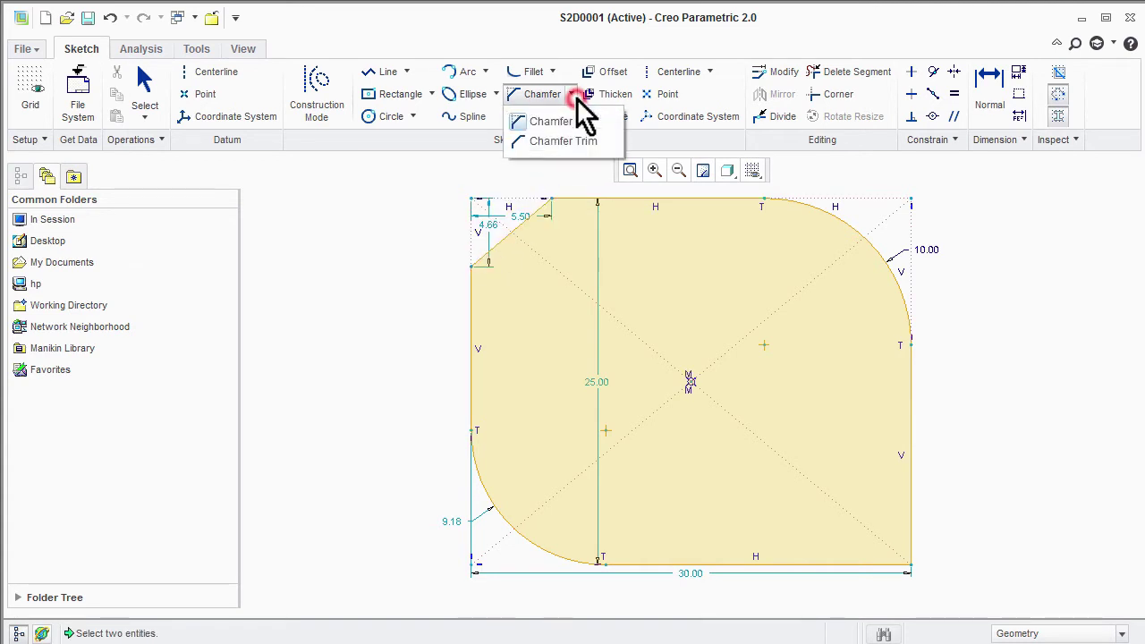
pyautogui.click(558, 148)
pyautogui.click(806, 566)
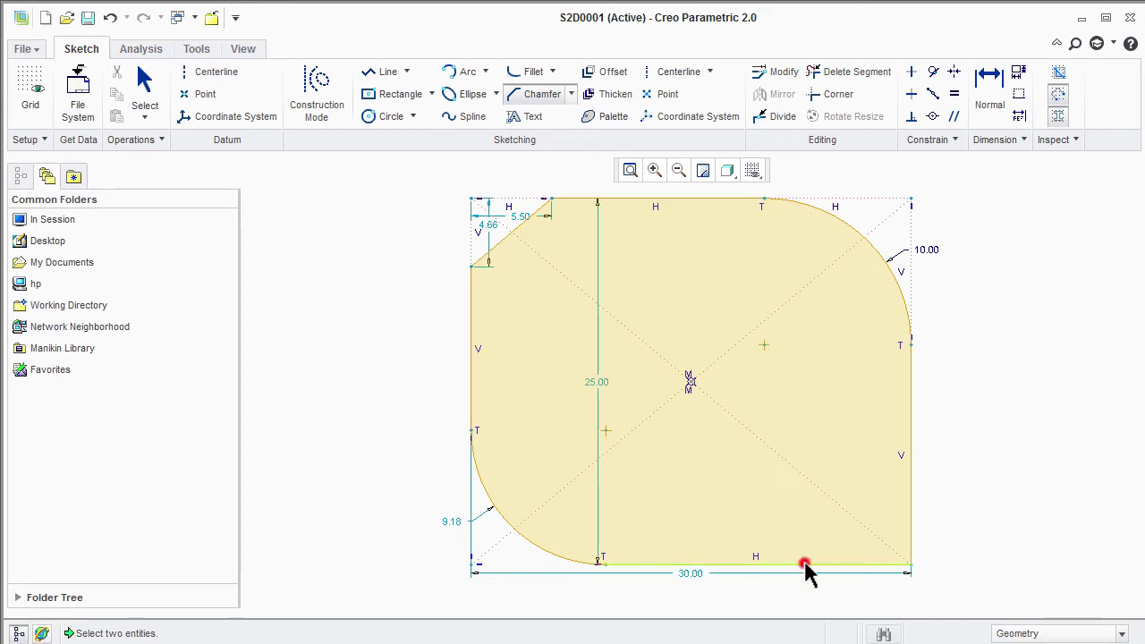
pyautogui.click(908, 477)
pyautogui.middleClick(1010, 453)
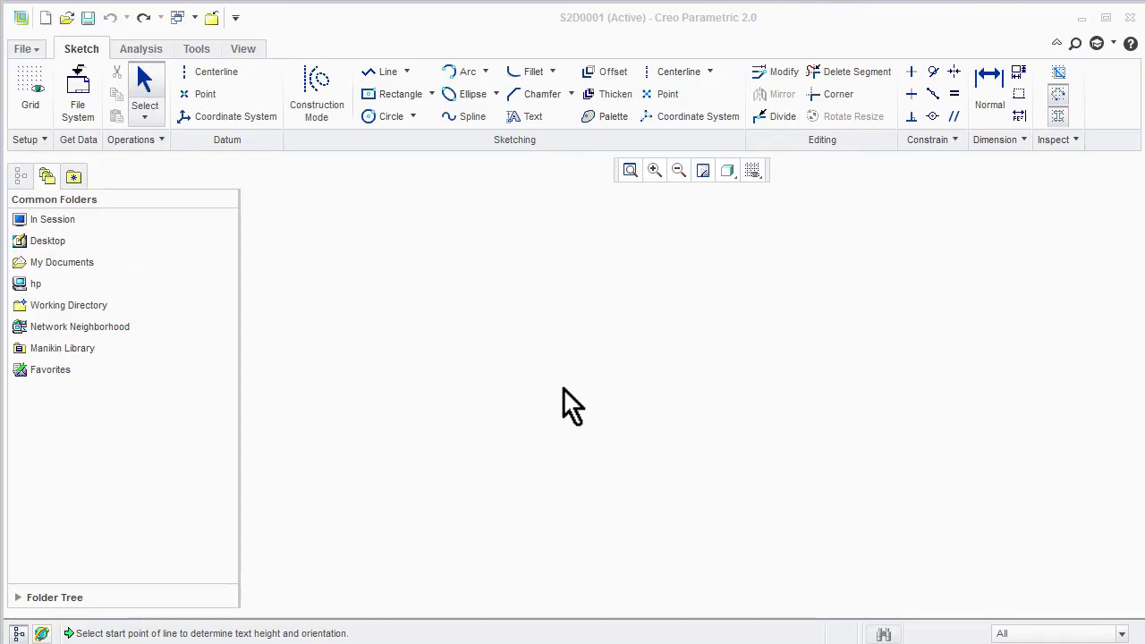
# Place sketch text 'DC+' with its height set by two picked points
pyautogui.click(534, 114)
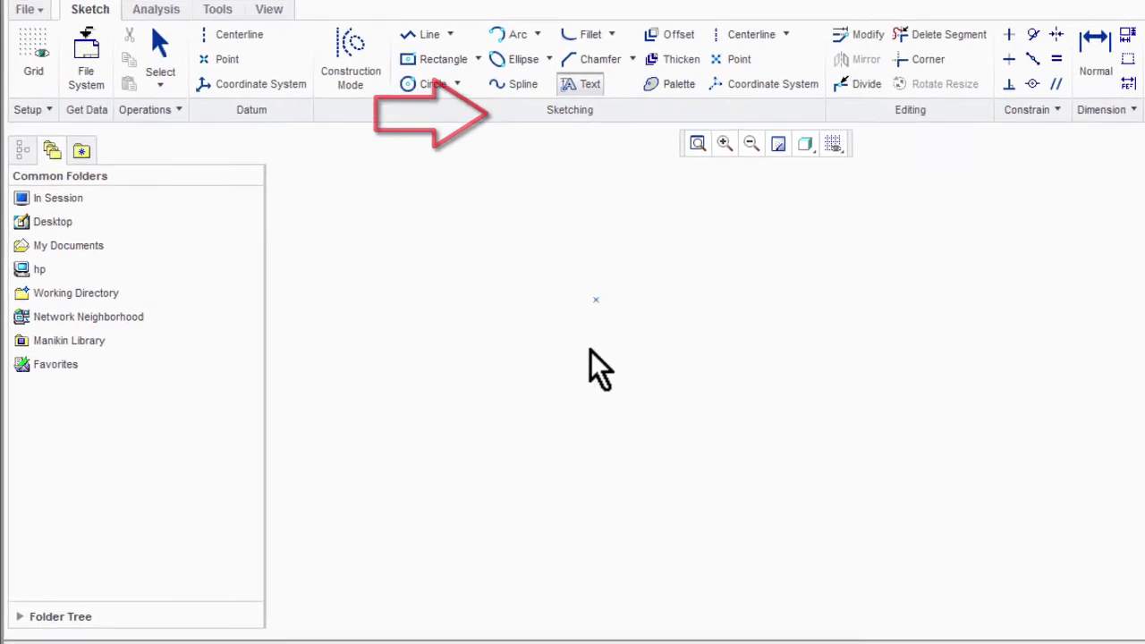
pyautogui.click(581, 435)
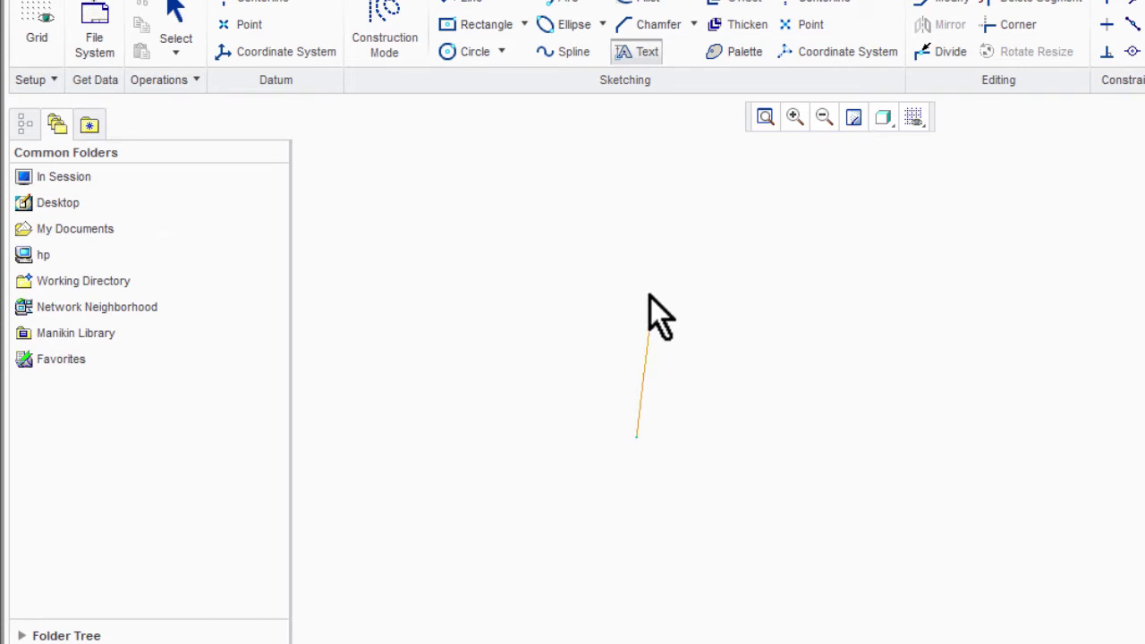
pyautogui.click(641, 273)
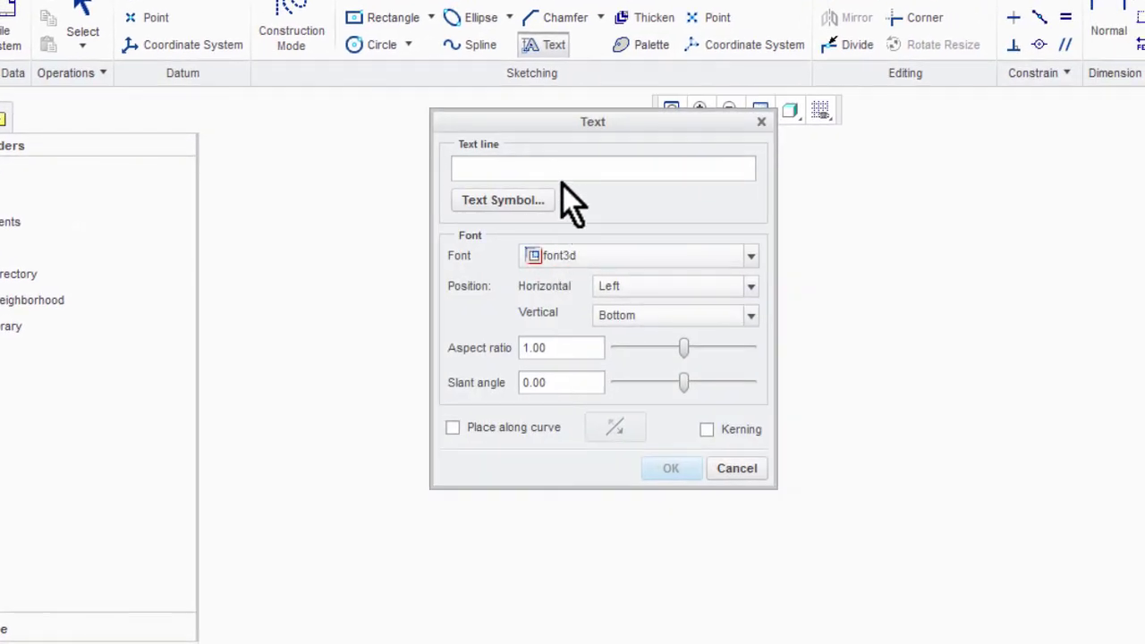
pyautogui.click(562, 170)
pyautogui.write('DC+')
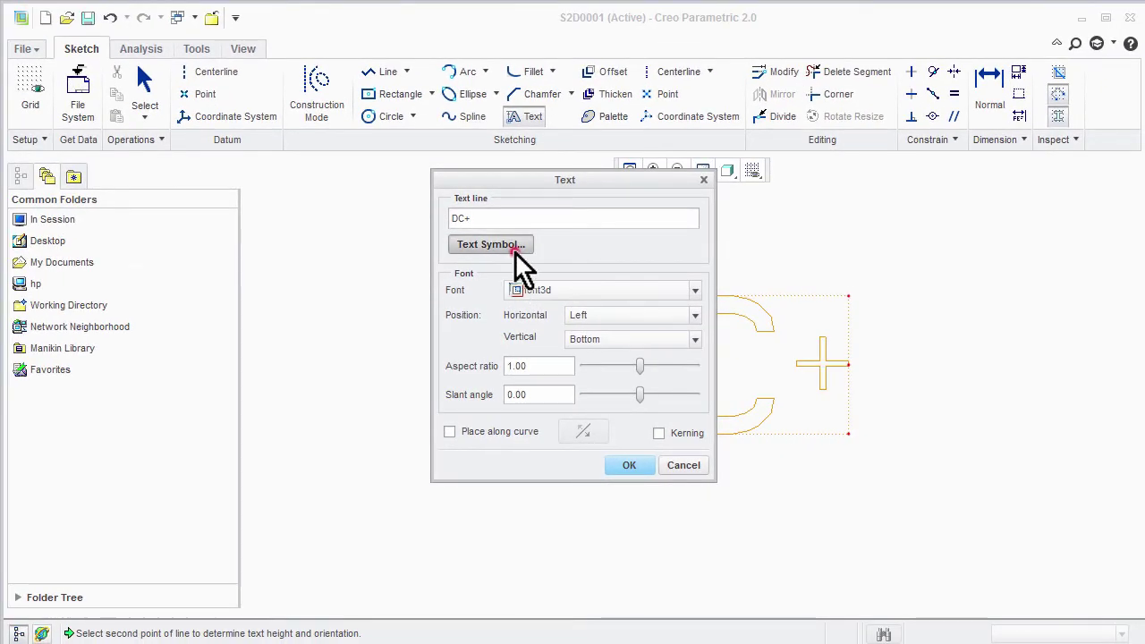
pyautogui.click(516, 250)
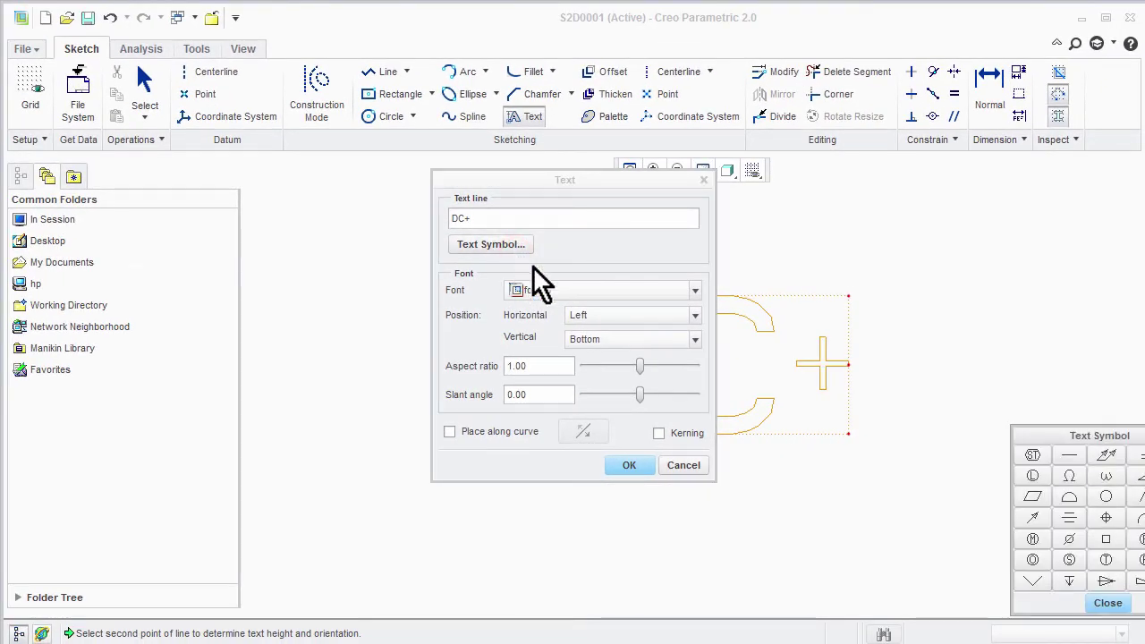
pyautogui.click(1112, 604)
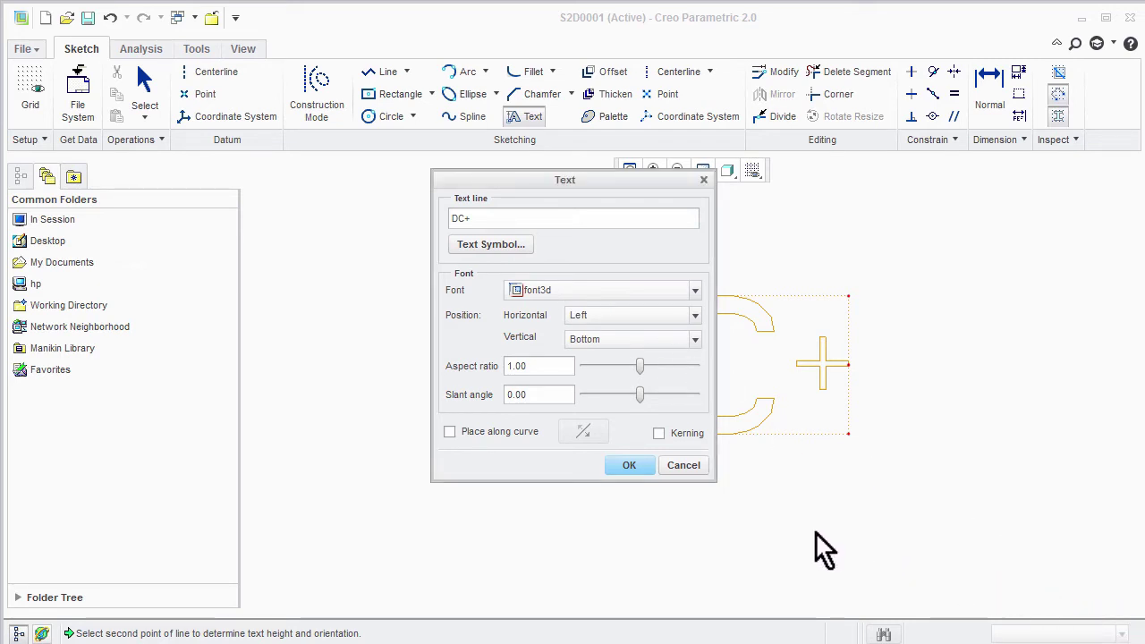
# Narrow the DC+ letters to aspect ratio 0.85 and commit the text
pyautogui.moveTo(577, 181); pyautogui.dragTo(284, 169)
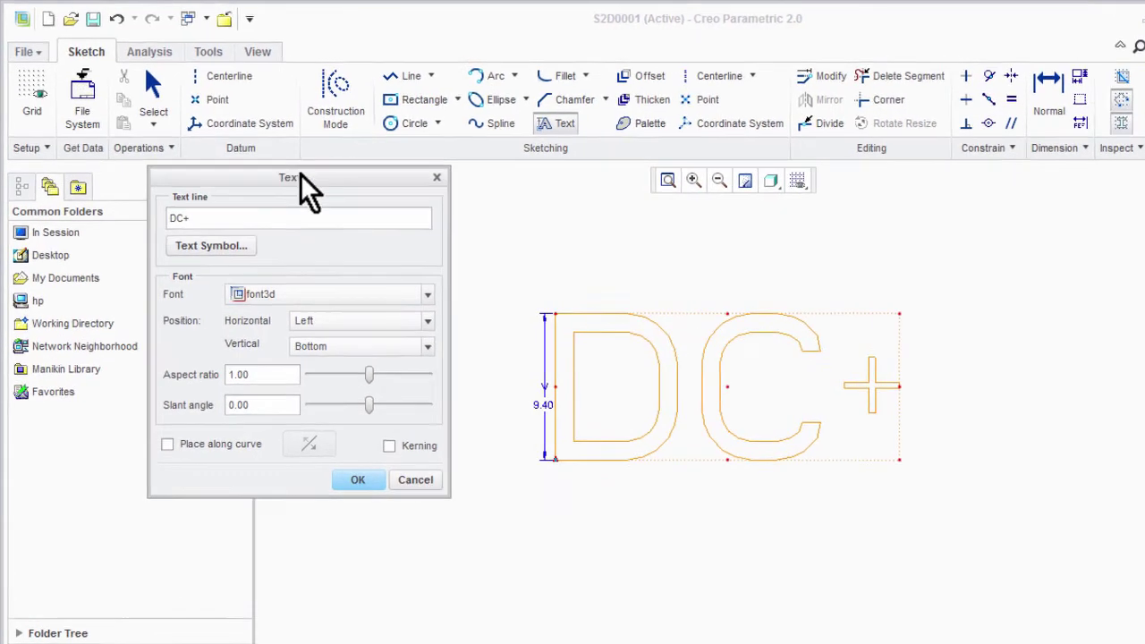
pyautogui.moveTo(370, 376)
pyautogui.mouseDown()
pyautogui.moveTo(394, 388)
pyautogui.moveTo(375, 387)
pyautogui.moveTo(383, 419)
pyautogui.moveTo(403, 419)
pyautogui.moveTo(378, 420)
pyautogui.mouseUp()
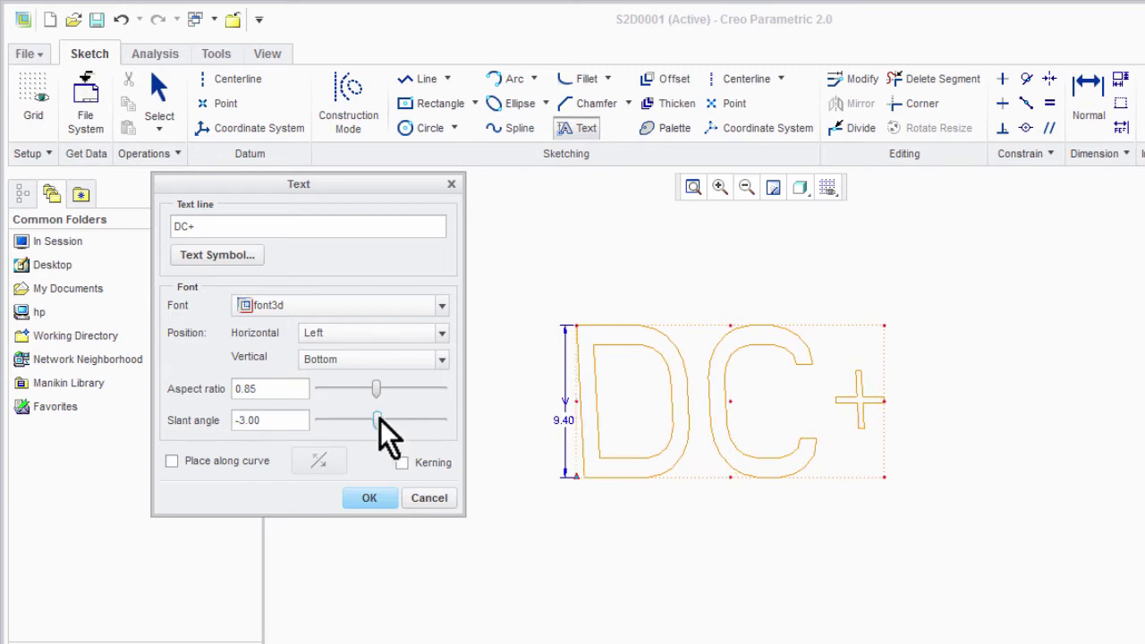
pyautogui.click(385, 496)
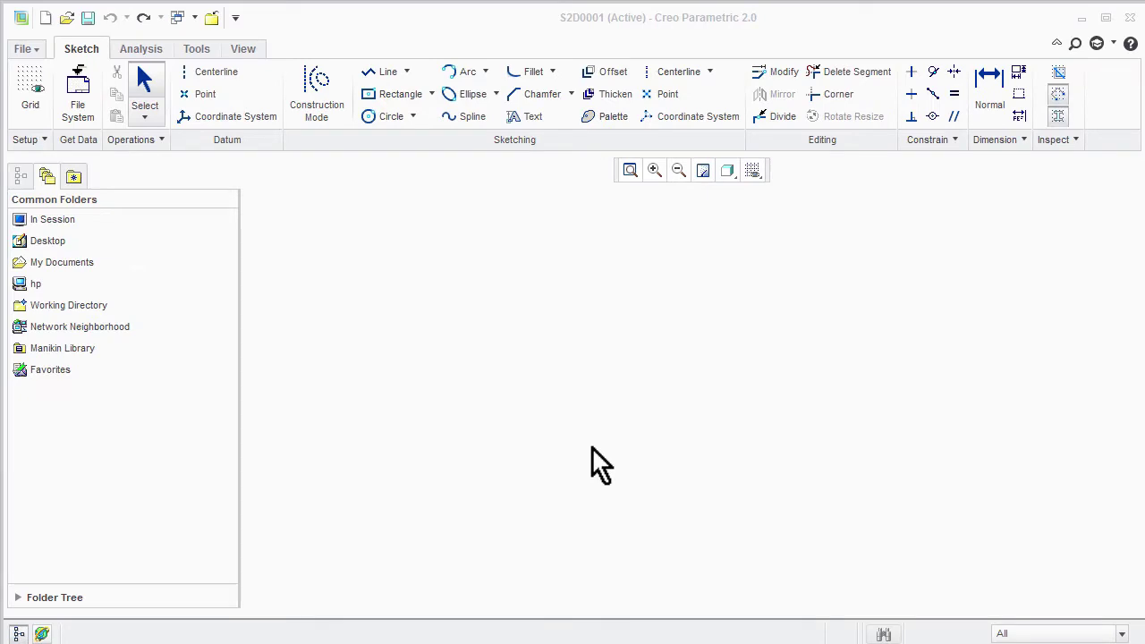
# Sketch a 9.37-radius arc curving up from lower left to upper right, then refit the view
pyautogui.click(455, 72)
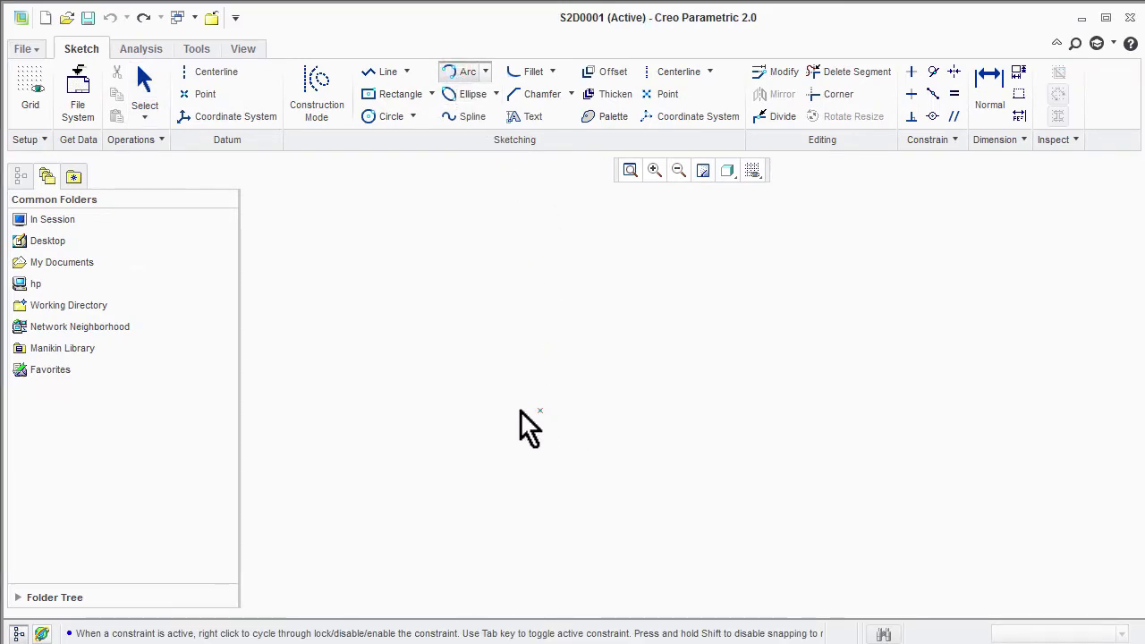
pyautogui.click(470, 438)
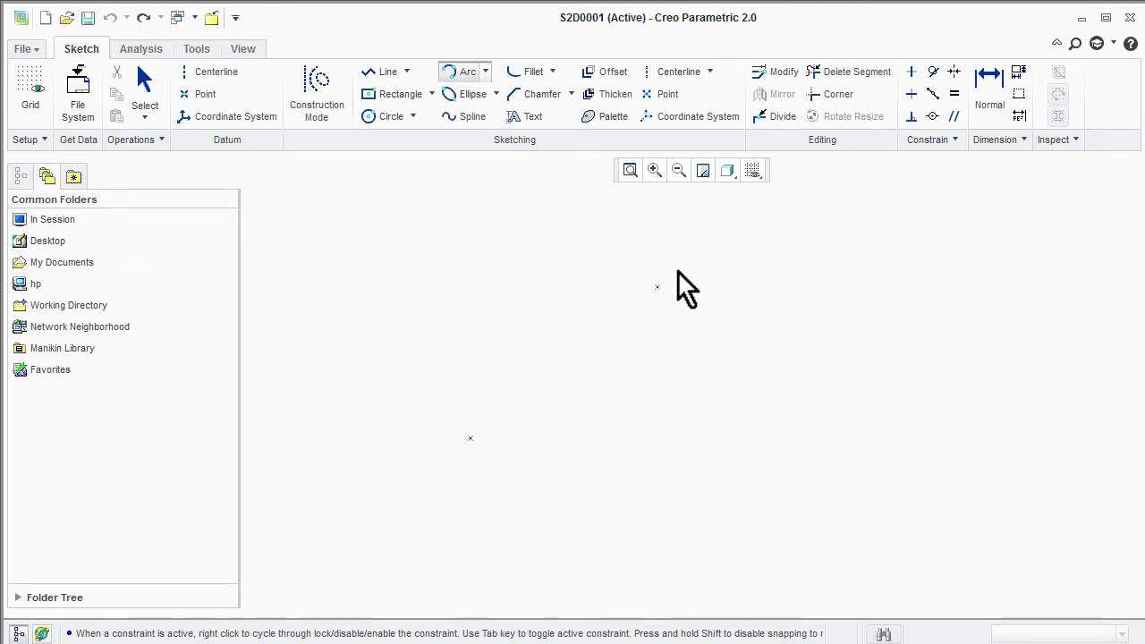
pyautogui.click(696, 249)
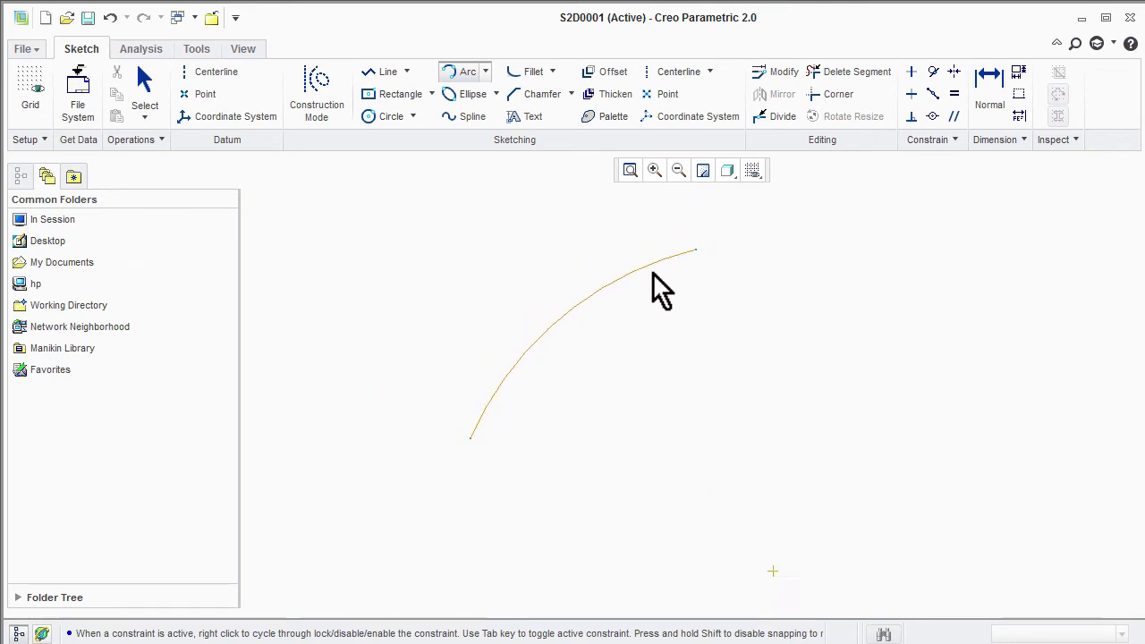
pyautogui.click(626, 263)
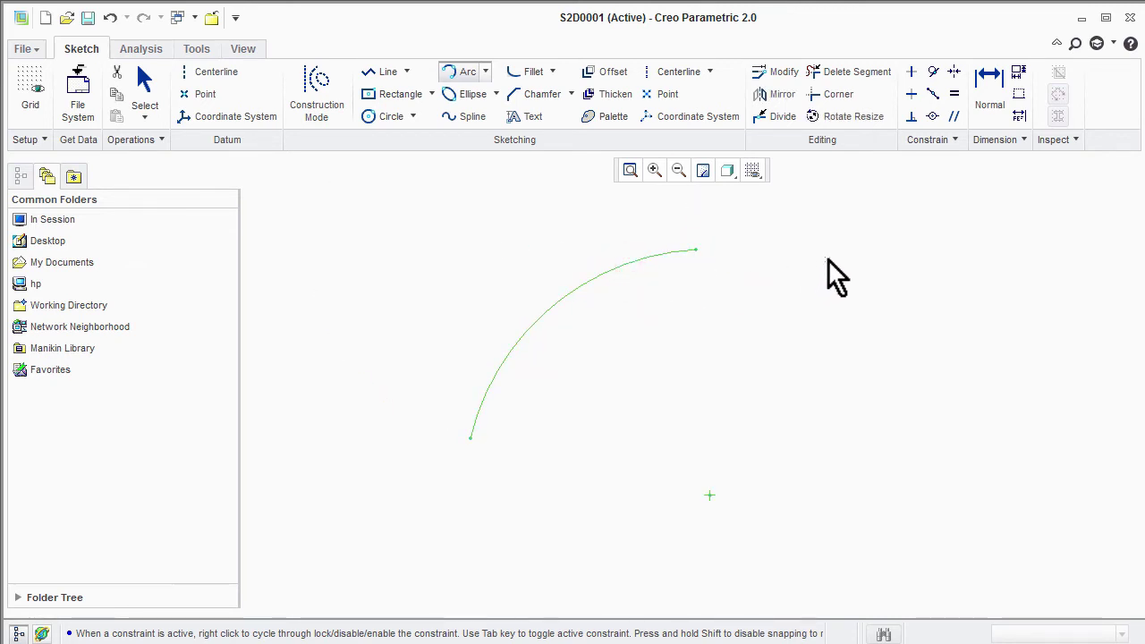
pyautogui.middleClick(828, 259)
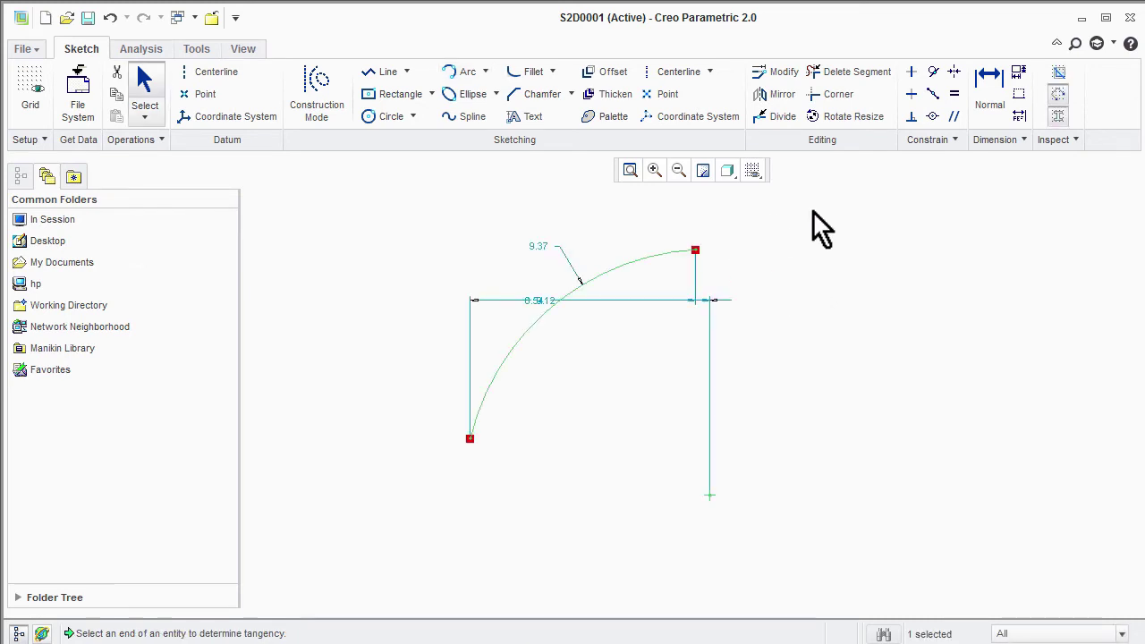
pyautogui.click(631, 170)
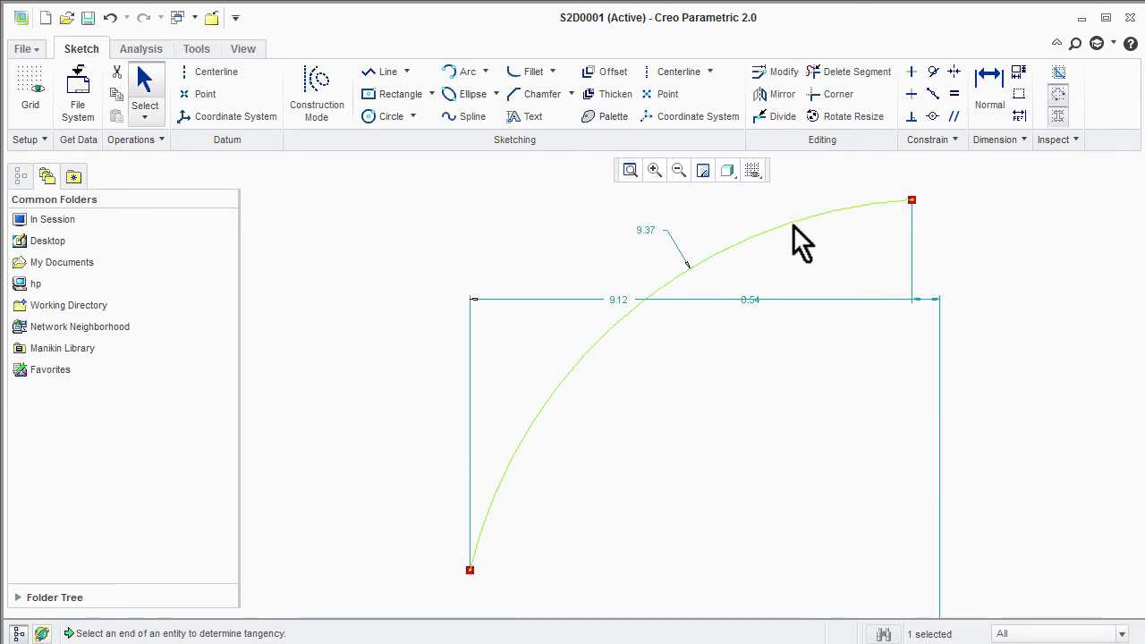
pyautogui.click(535, 123)
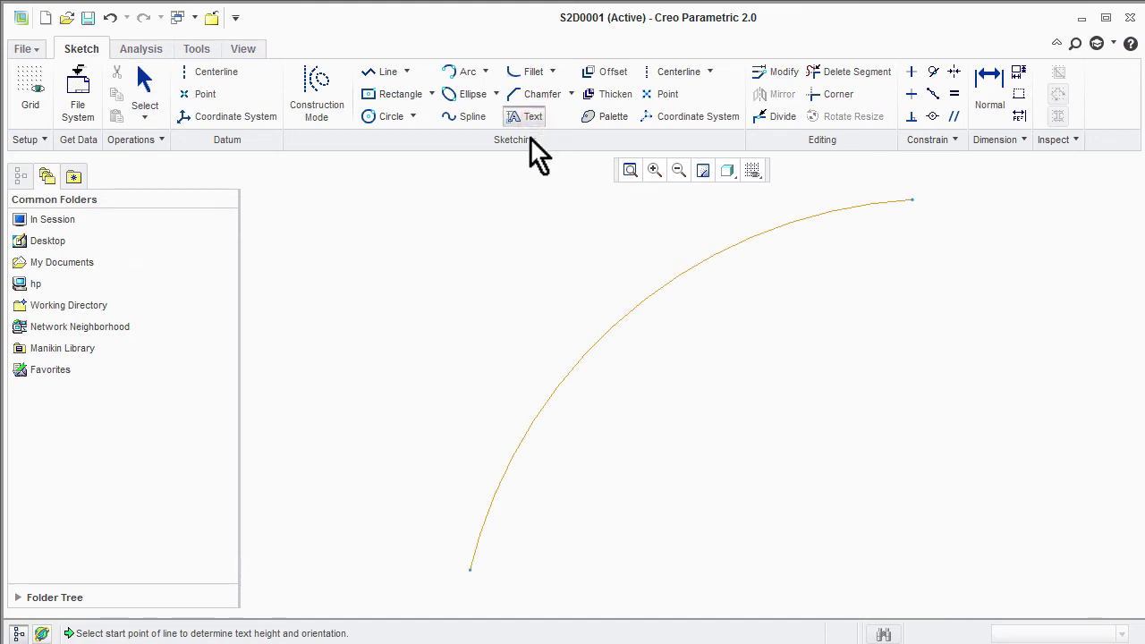
# Place the text DC+ at the arc's lower end, laid along the arc as its curve
pyautogui.click(470, 569)
pyautogui.click(381, 550)
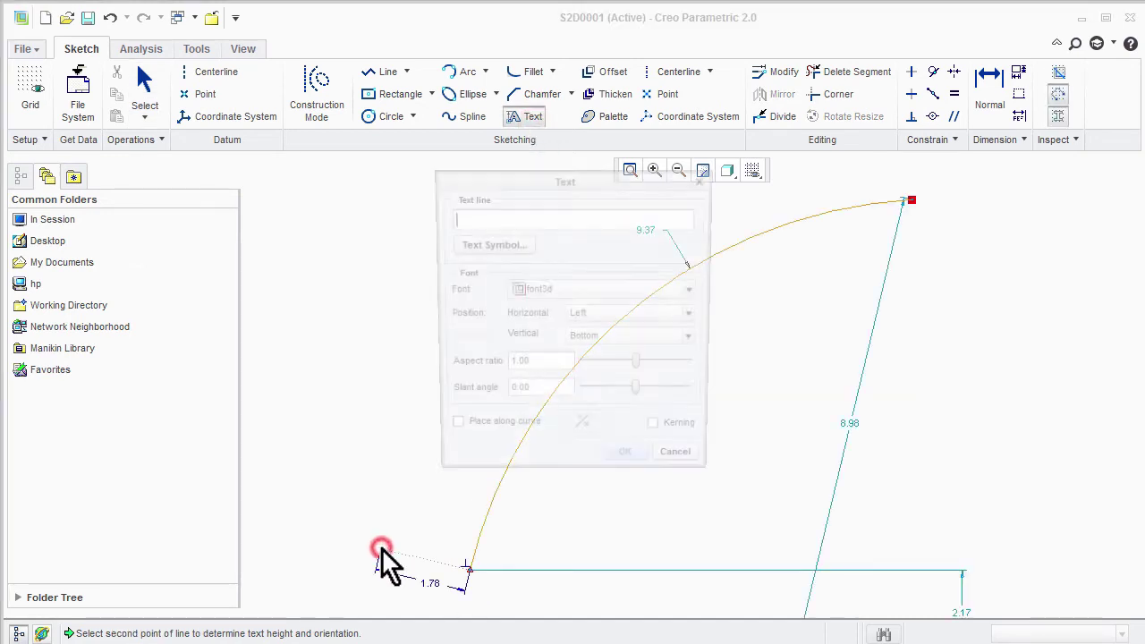
pyautogui.moveTo(567, 179); pyautogui.dragTo(906, 242)
pyautogui.write('DC')
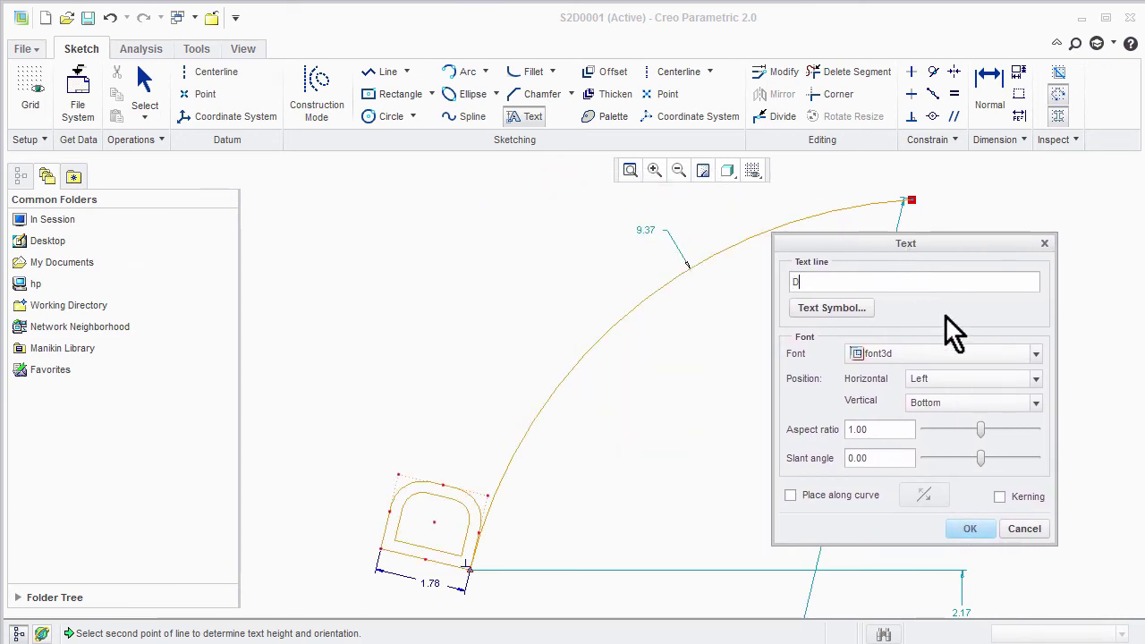
pyautogui.write('+')
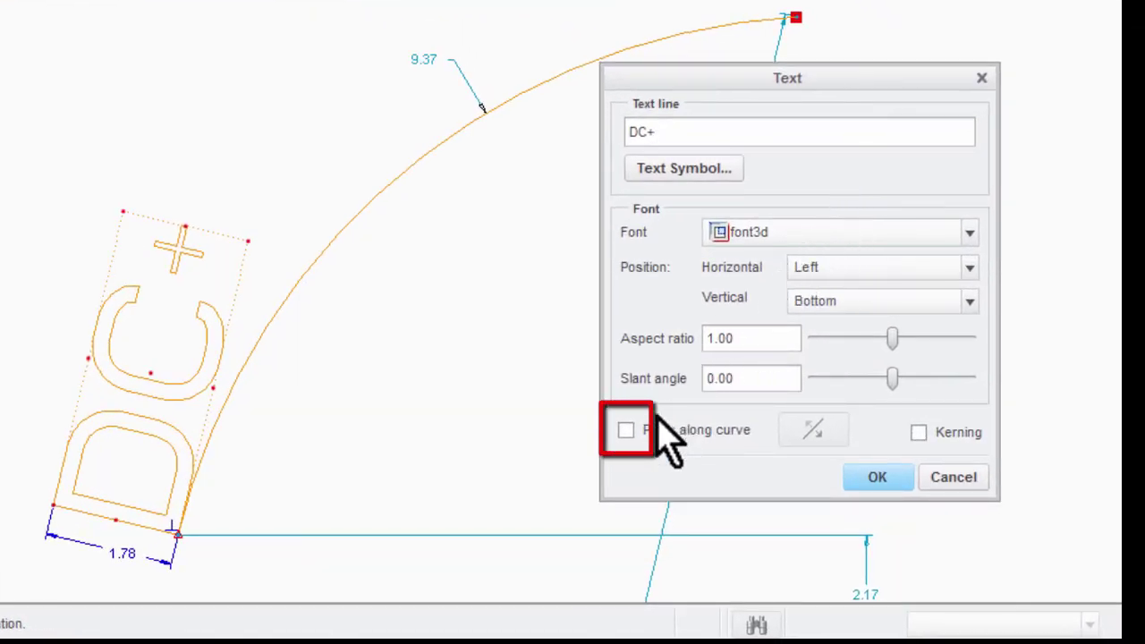
pyautogui.click(626, 430)
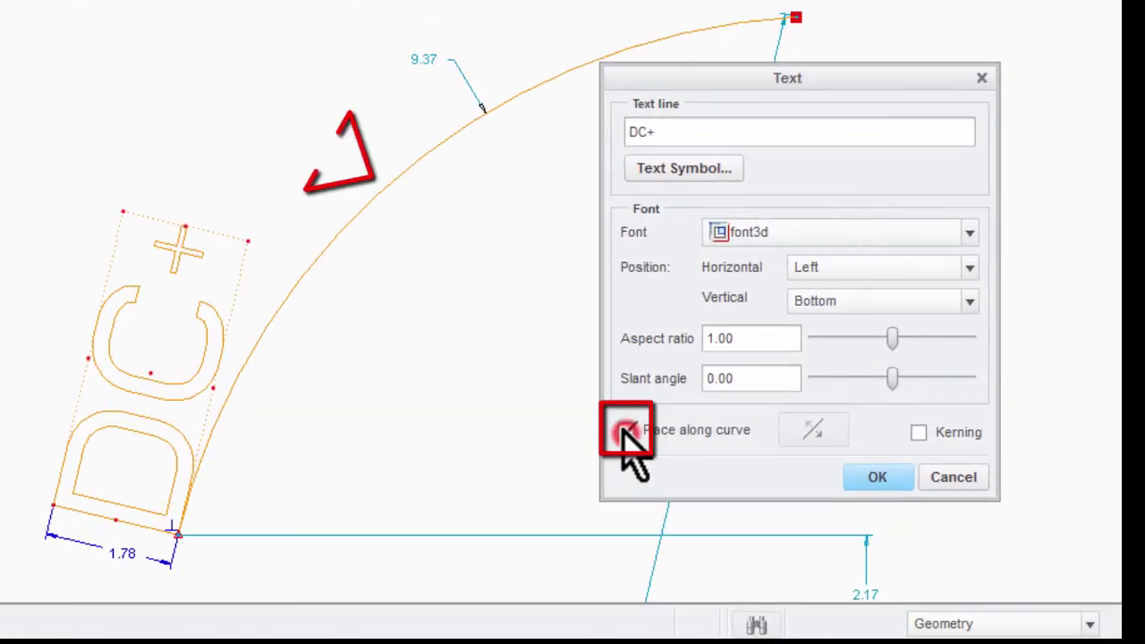
pyautogui.click(332, 238)
# Set the DC+ text to aspect ratio 1.23 and slant 6.00, then accept it
pyautogui.click(870, 474)
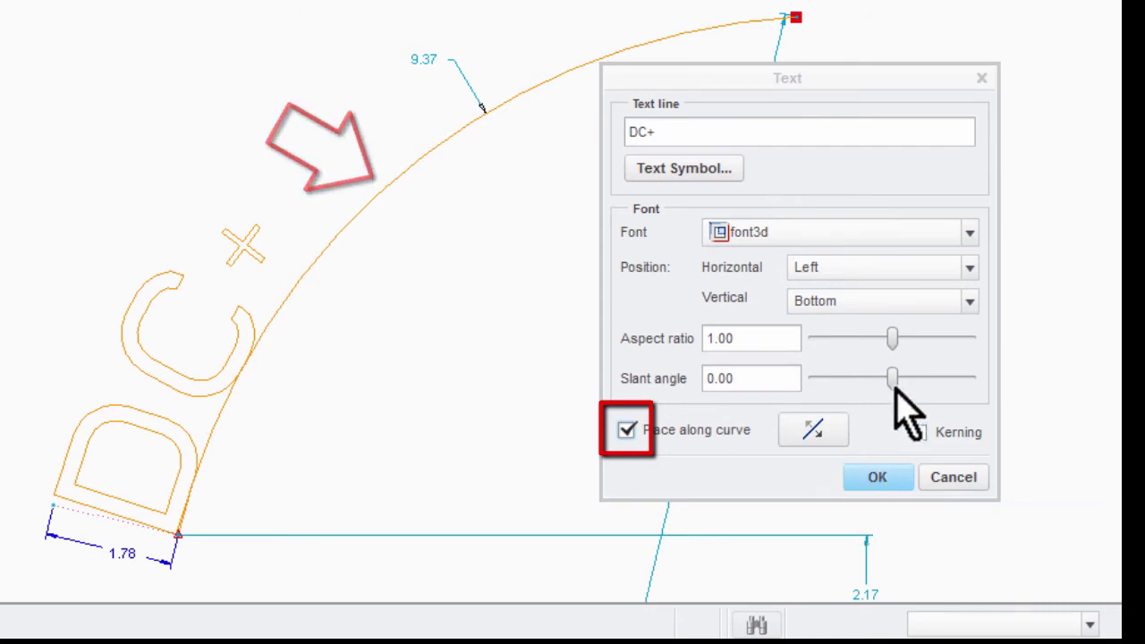
pyautogui.click(891, 333)
pyautogui.moveTo(892, 331)
pyautogui.mouseDown()
pyautogui.moveTo(916, 332)
pyautogui.moveTo(902, 325)
pyautogui.mouseUp()
pyautogui.moveTo(895, 377); pyautogui.dragTo(919, 400)
pyautogui.click(881, 480)
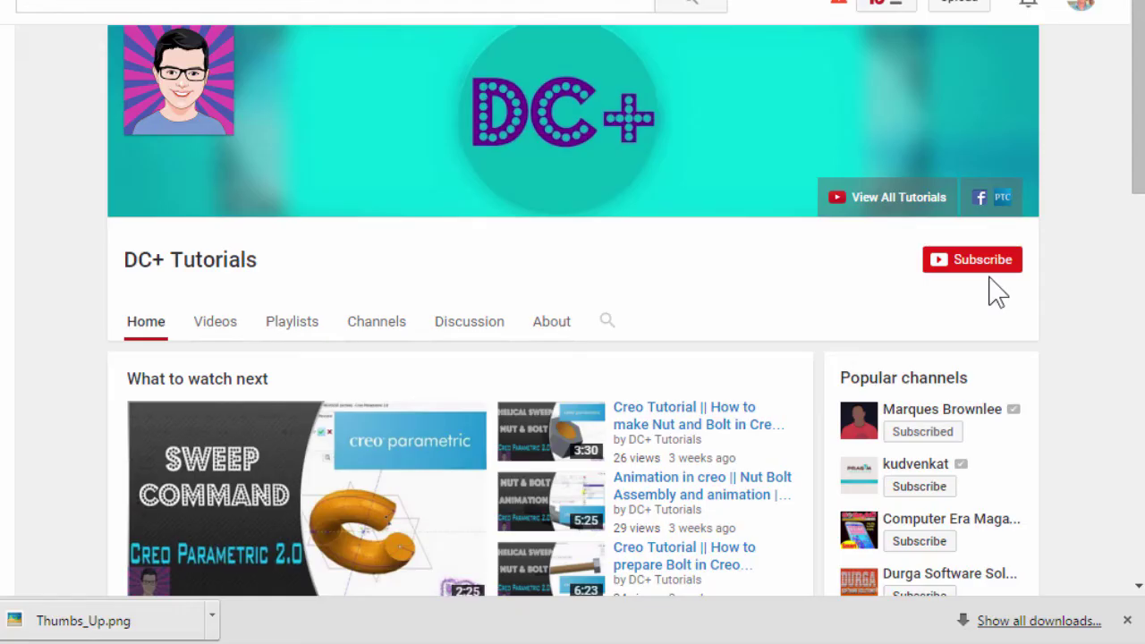
# Subscribe to DC+ Tutorials with all notifications saved, then open sharing for the Sketch Part 1 video
pyautogui.click(985, 271)
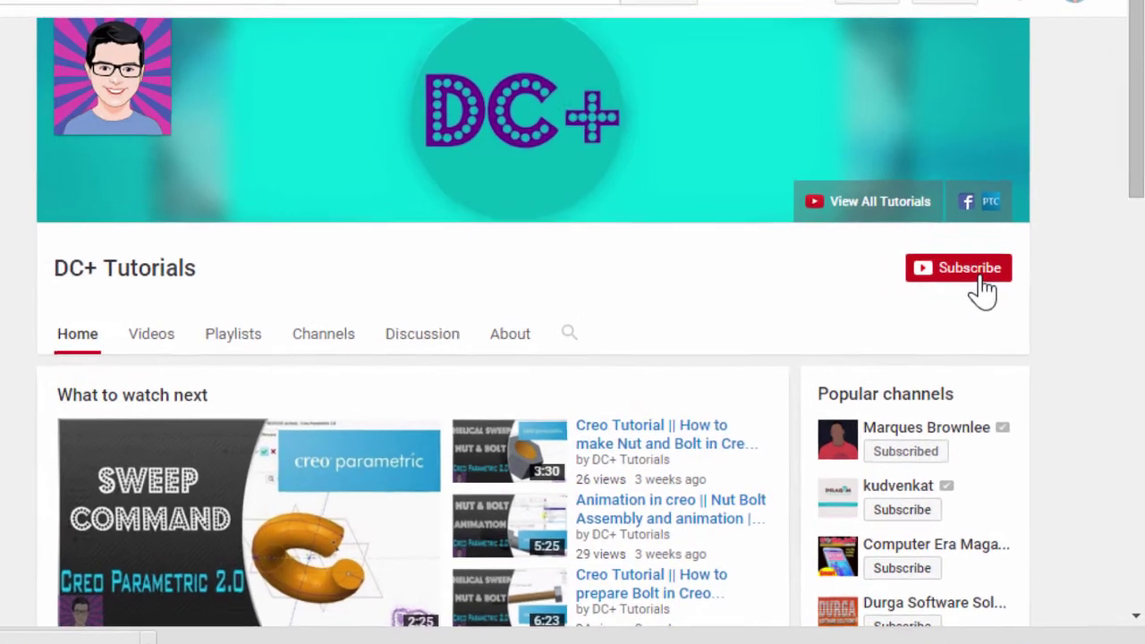
pyautogui.click(976, 285)
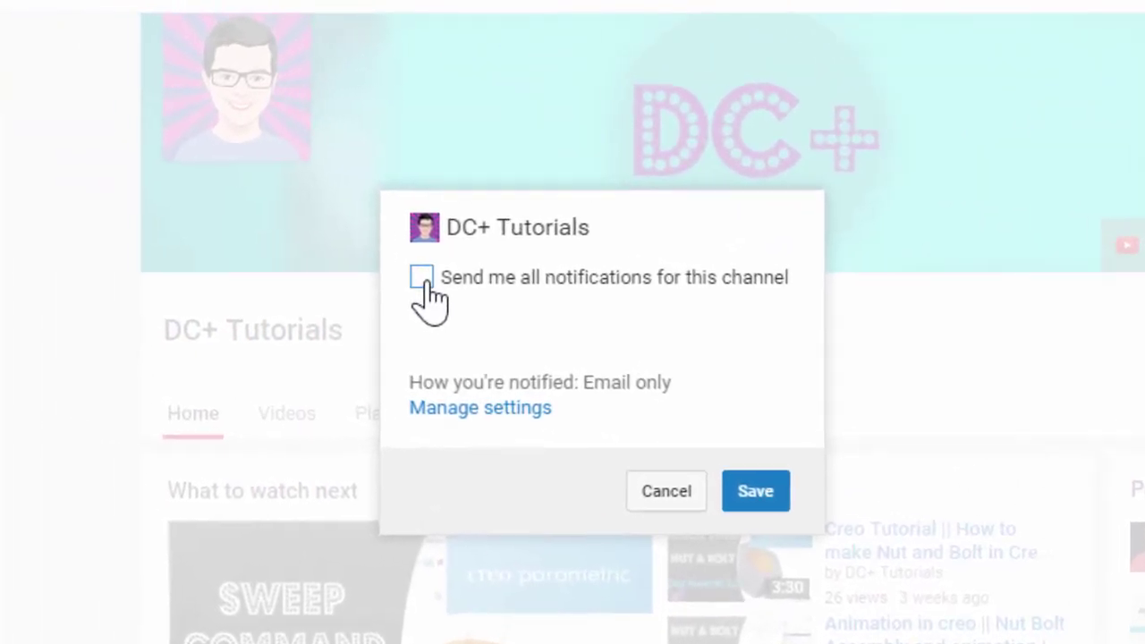
pyautogui.click(287, 256)
pyautogui.click(680, 444)
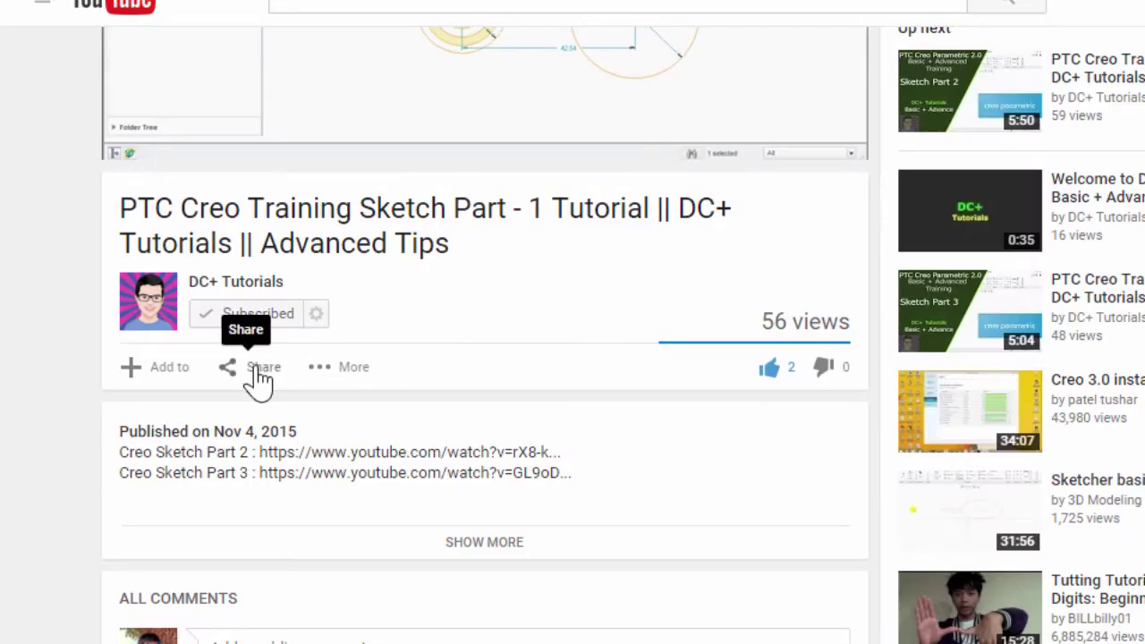
pyautogui.click(258, 371)
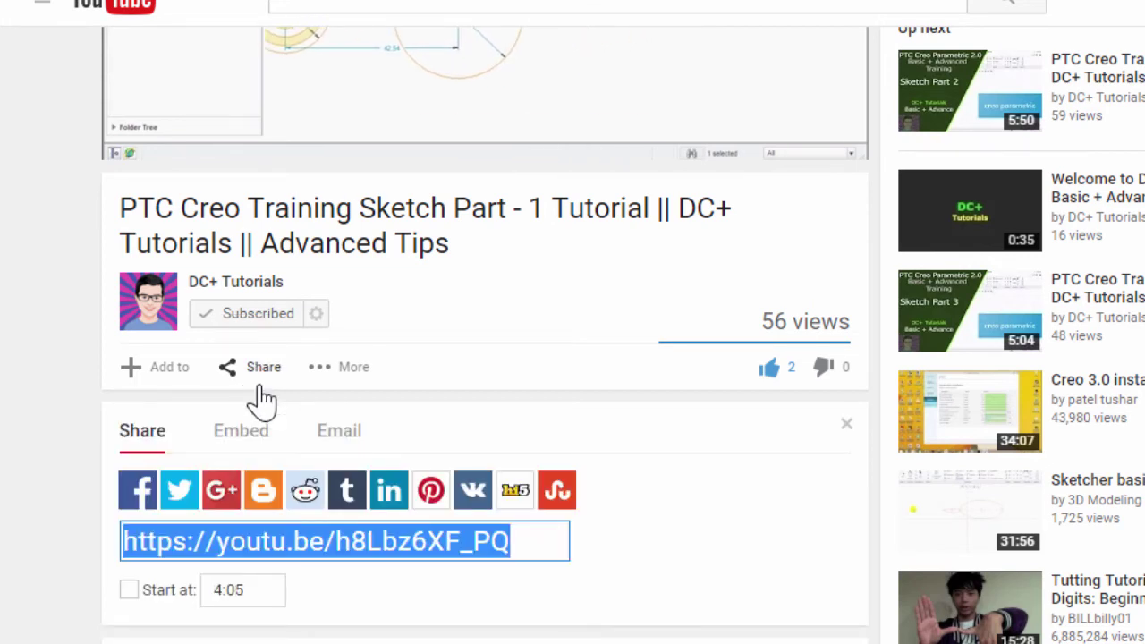